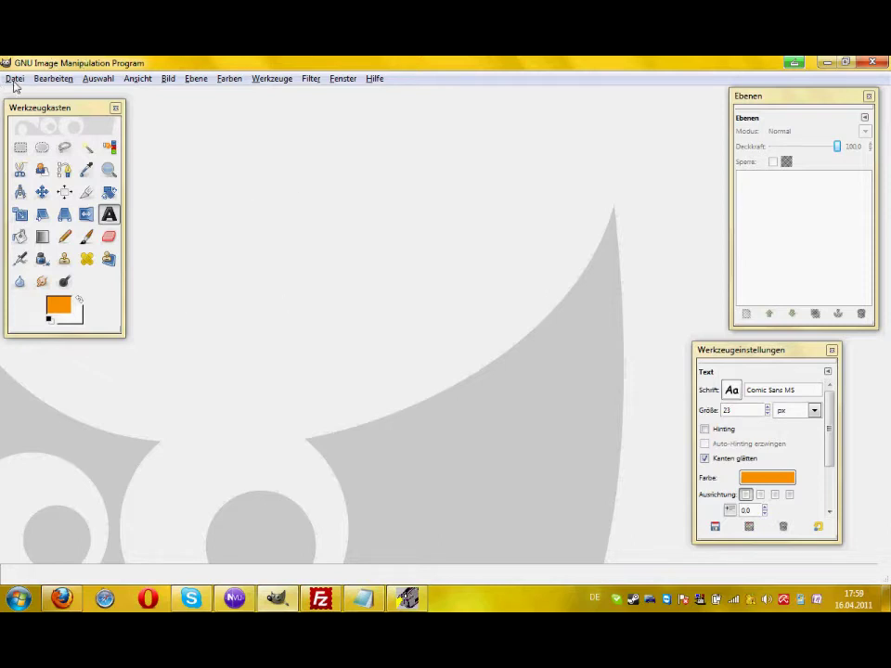
Create a new blank image 468 pixels wide and 60 pixels high.
left_click(15, 80)
left_click(19, 93)
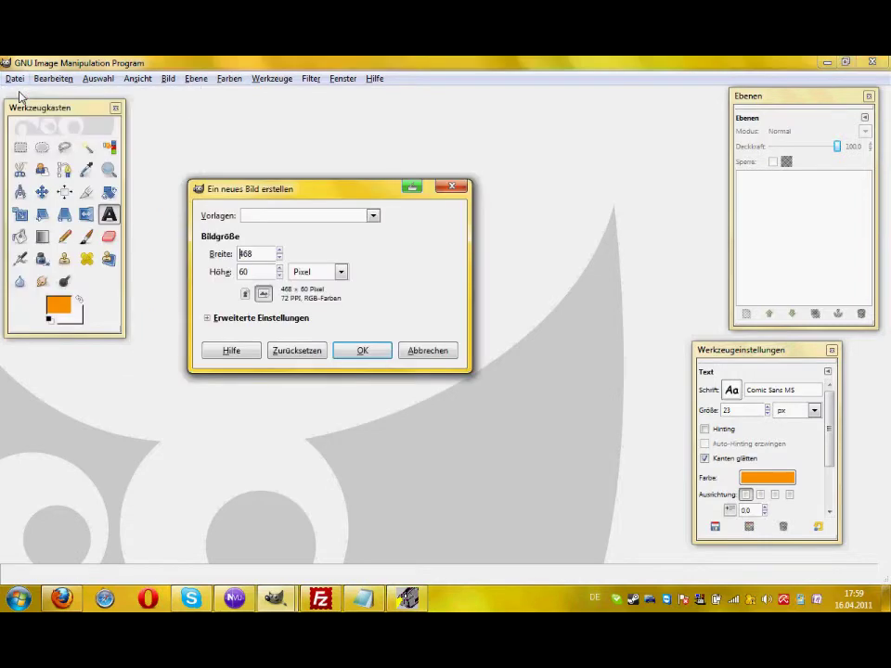
left_click_drag(264, 253, 225, 257)
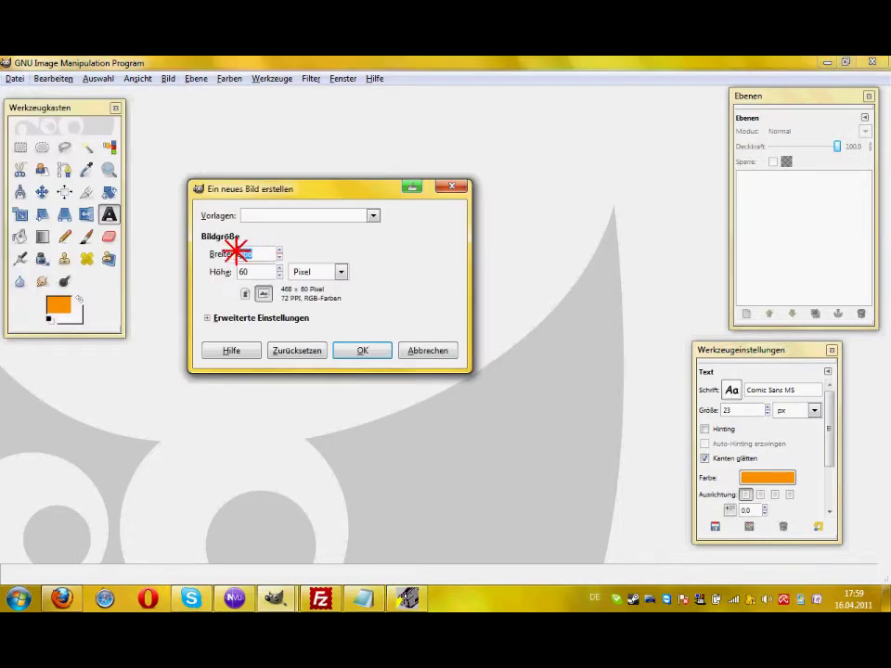
double_click(252, 272)
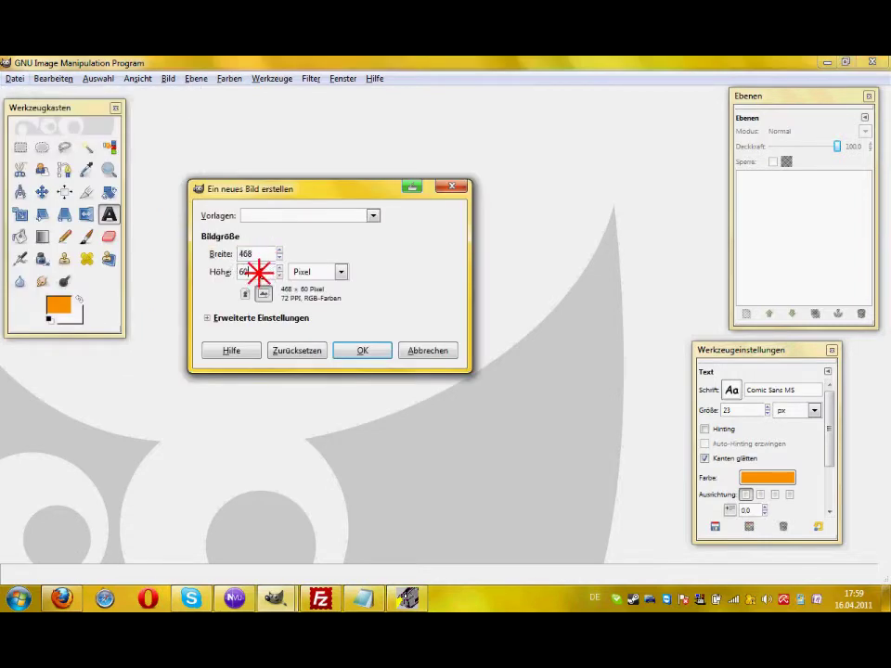
left_click(364, 351)
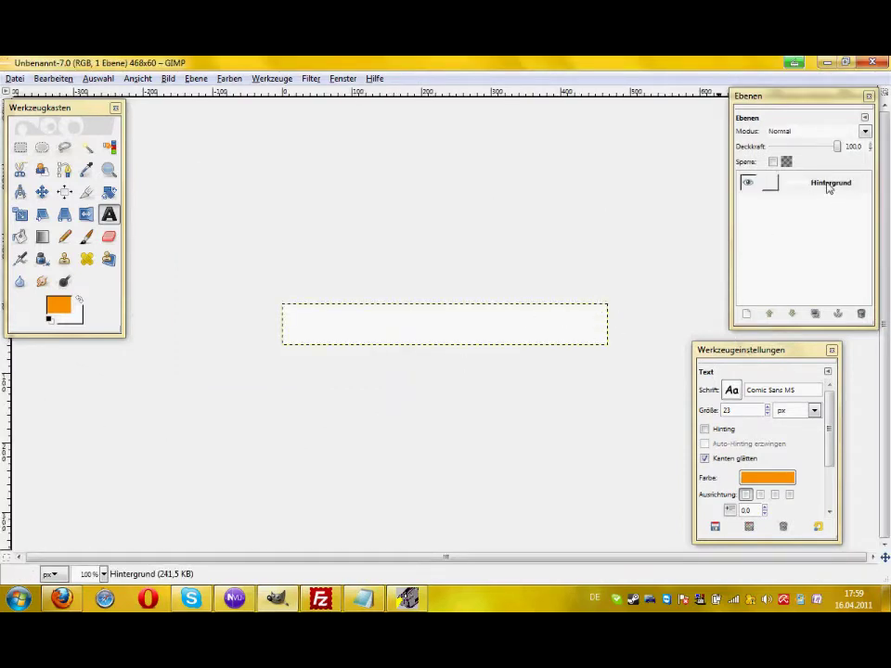
Add a new transparent-fill layer named 'Kreis N.1' above Hintergrund.
left_click(748, 315)
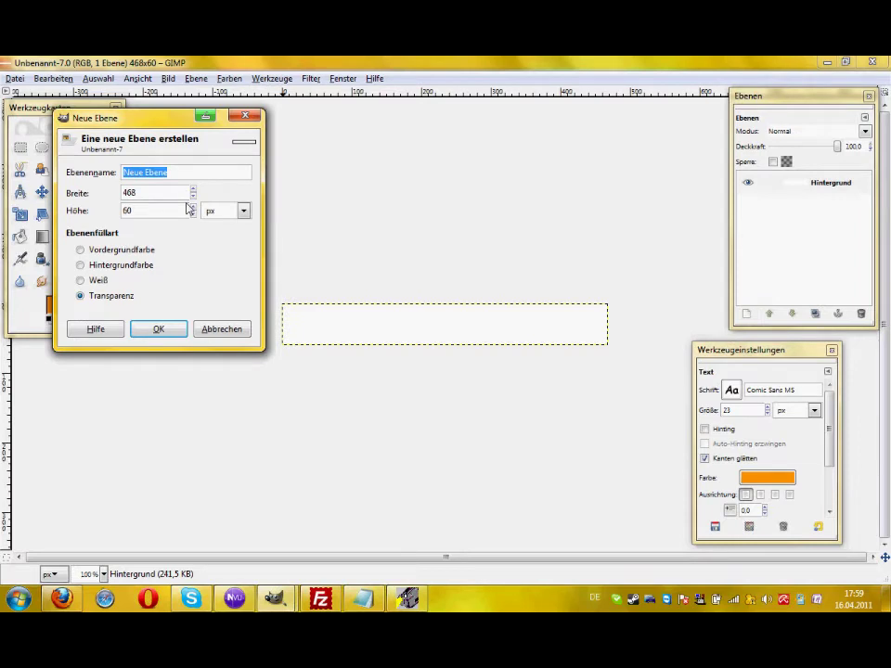
type("Kreis N.1")
left_click(144, 330)
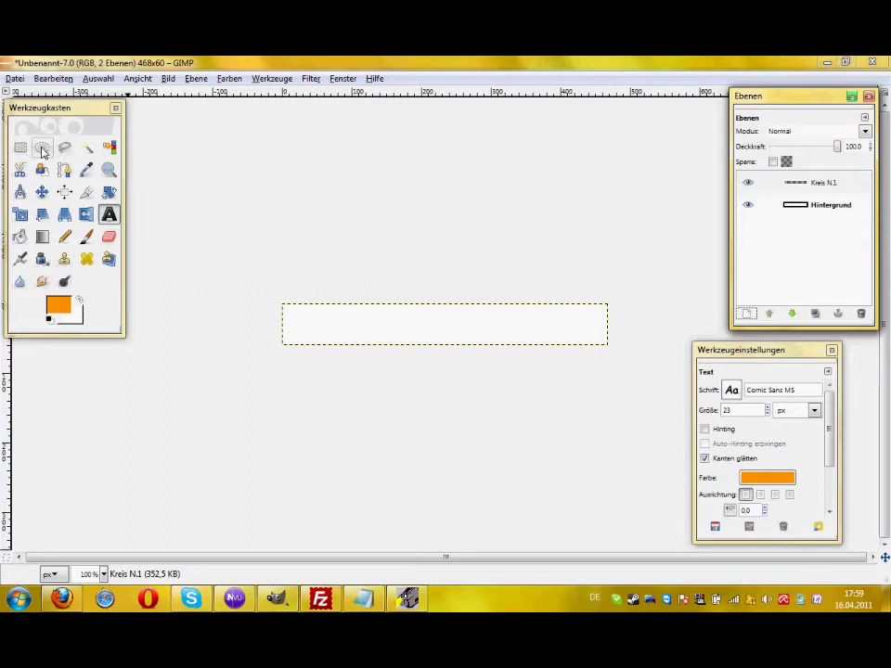
left_click(43, 148)
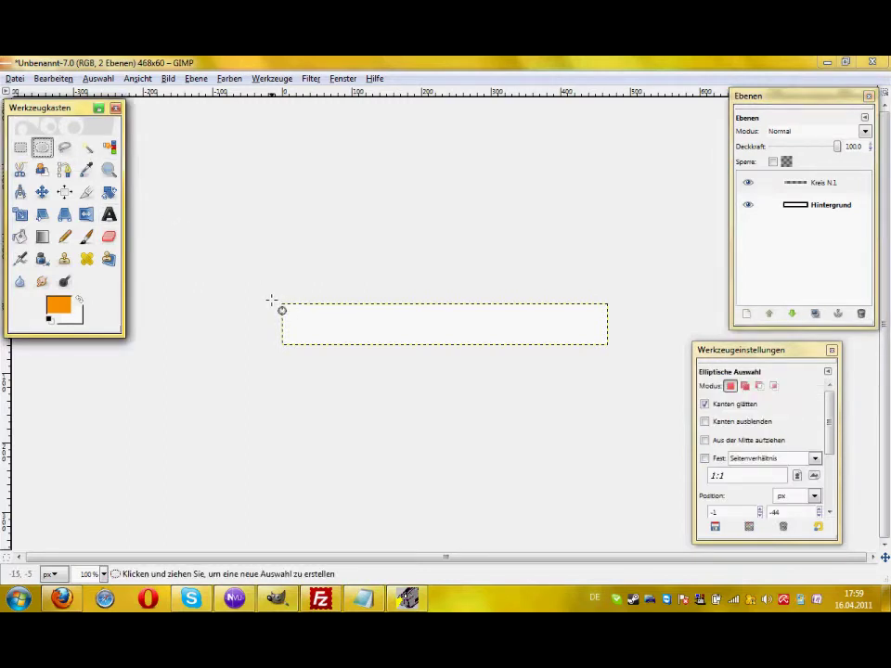
Select a wide ellipse of about 472 × 91 pixels, raised so its lower curve arches across the canvas.
left_click_drag(280, 302, 614, 336)
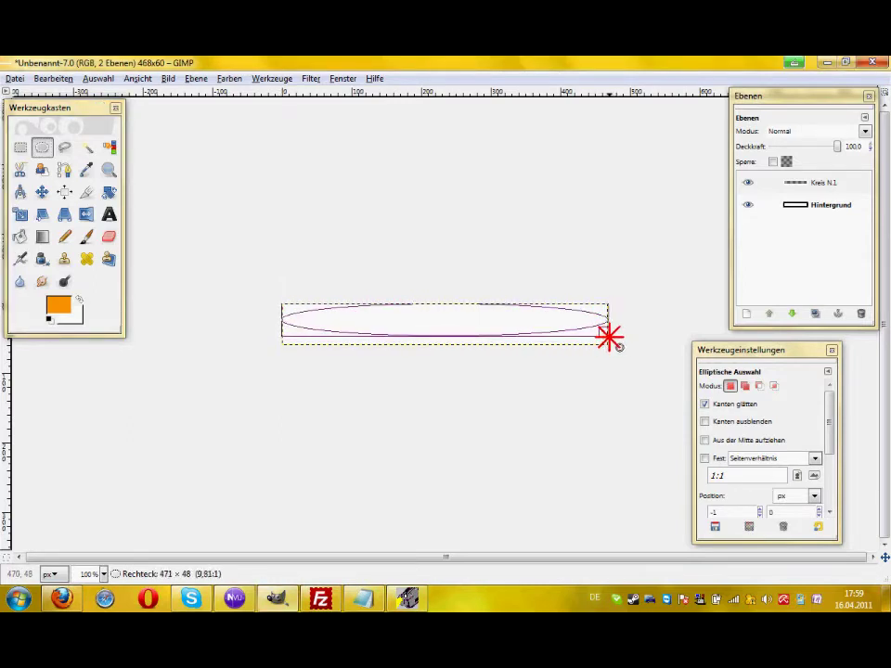
left_click_drag(614, 337, 608, 338)
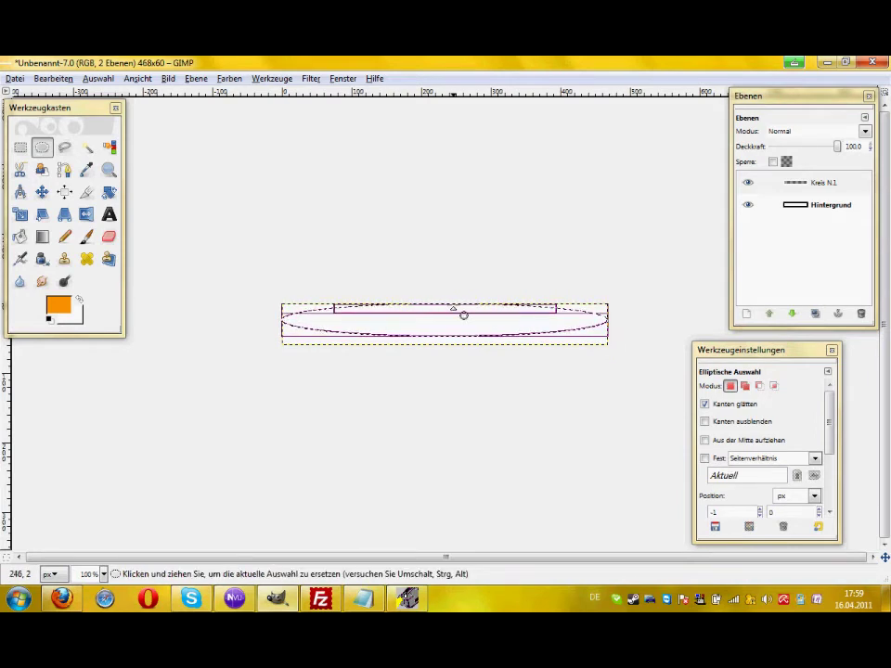
left_click_drag(463, 315, 455, 275)
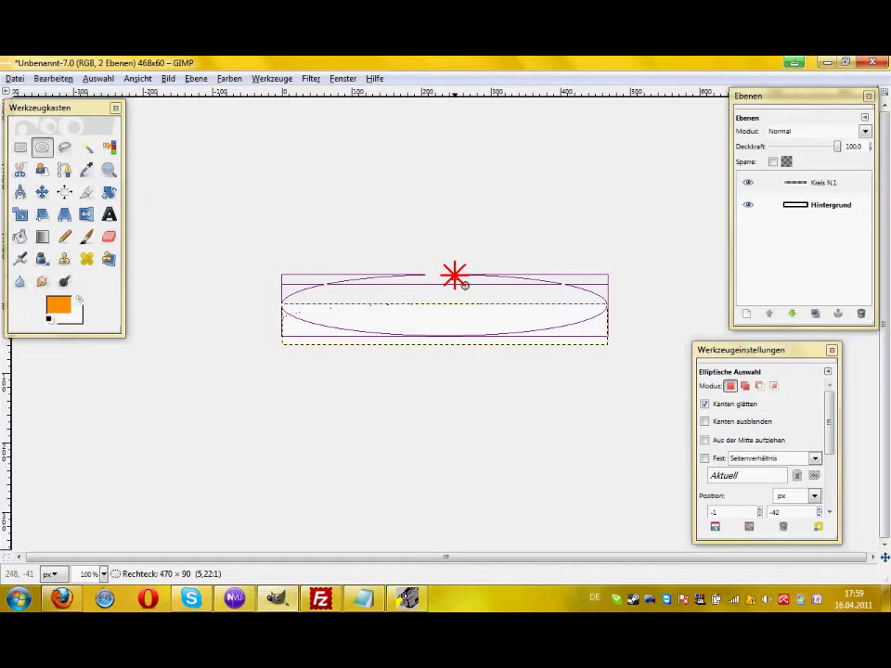
left_click_drag(455, 276, 455, 276)
left_click_drag(605, 306, 609, 307)
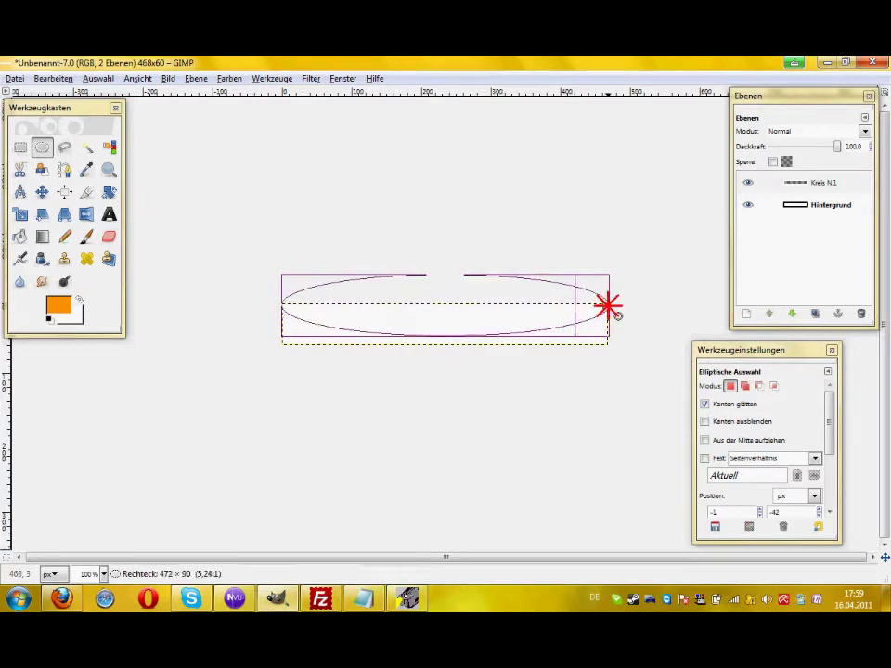
left_click_drag(433, 275, 433, 273)
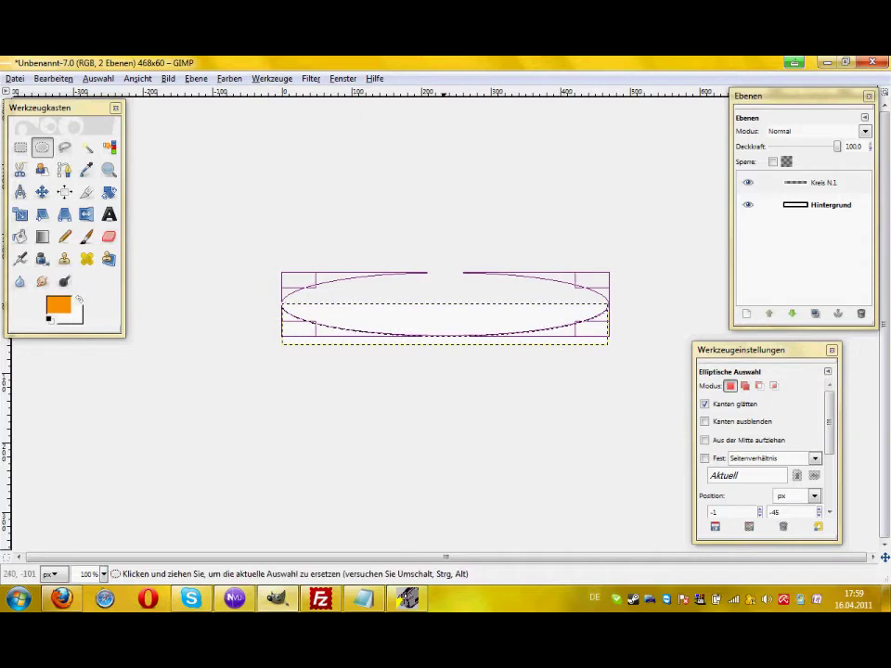
left_click(43, 237)
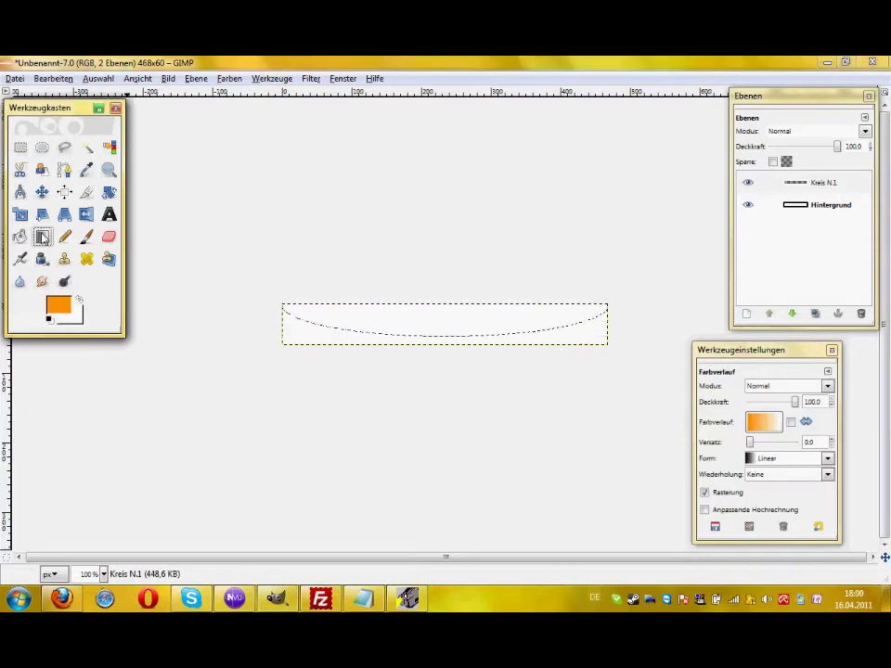
Set the foreground colour to ff4800 and fill the ellipse with a top-to-bottom gradient.
left_click(64, 309)
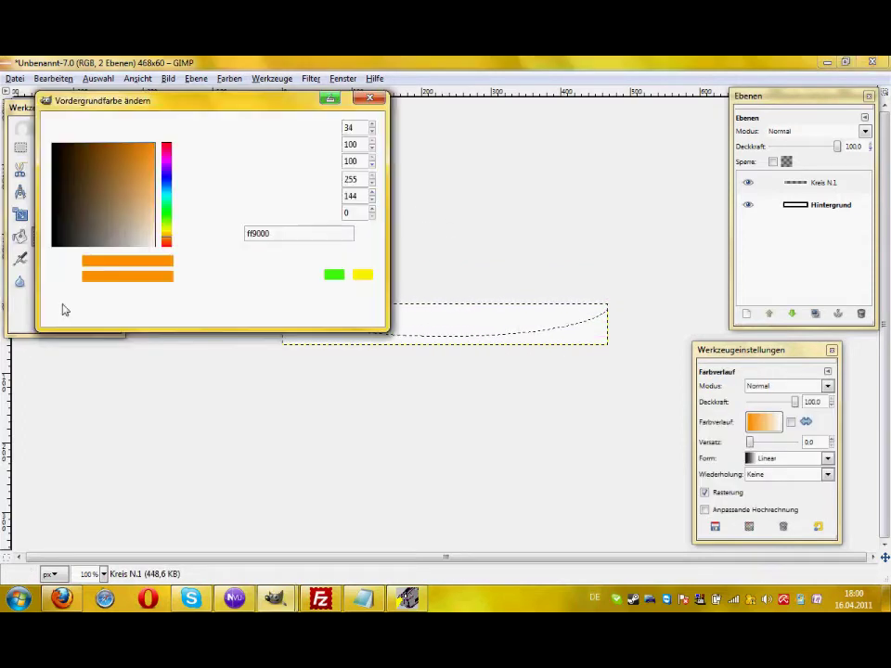
left_click(247, 258)
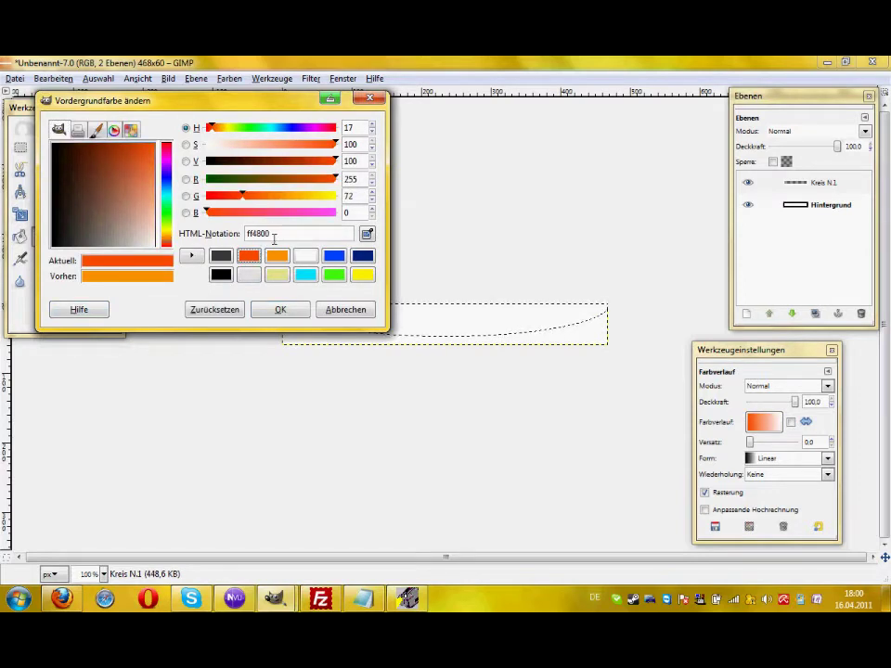
left_click(269, 307)
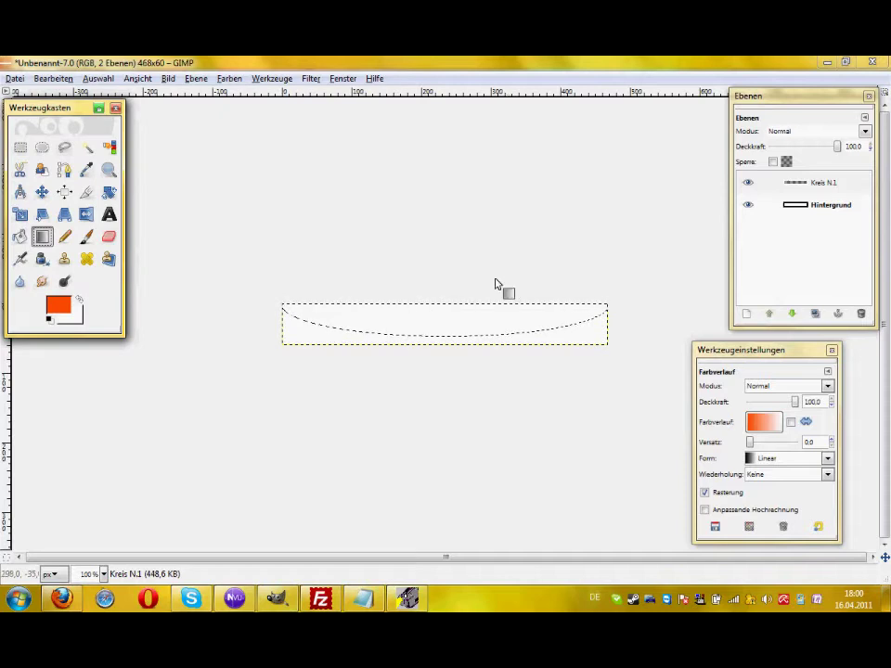
left_click_drag(439, 279, 439, 376)
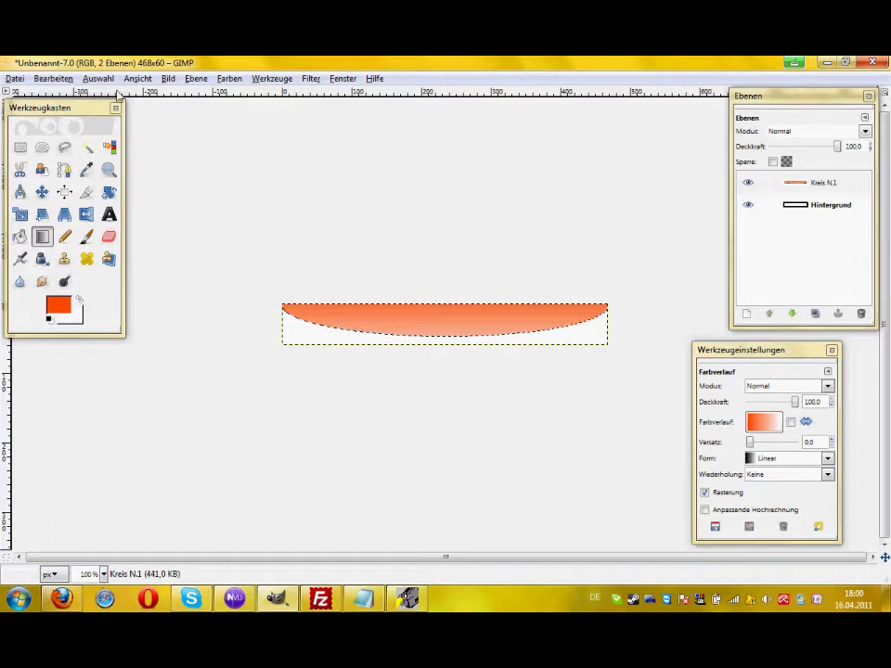
Clear the ellipse selection with Select > None.
left_click(97, 78)
left_click(116, 112)
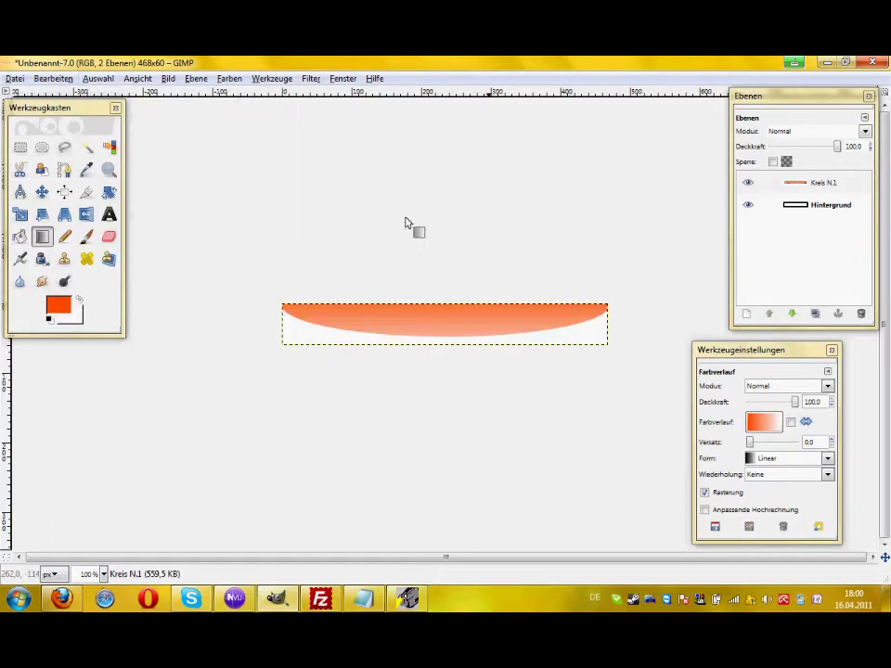
left_click(747, 315)
type("Kreis N.2")
Add a transparent layer named 'Kreis N.2'.
left_click(183, 191)
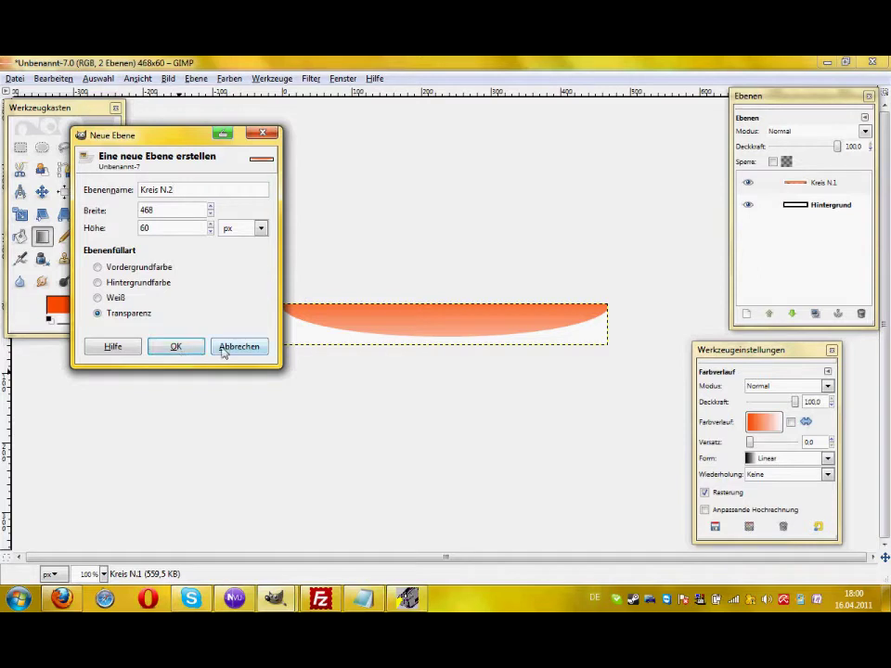
left_click(174, 347)
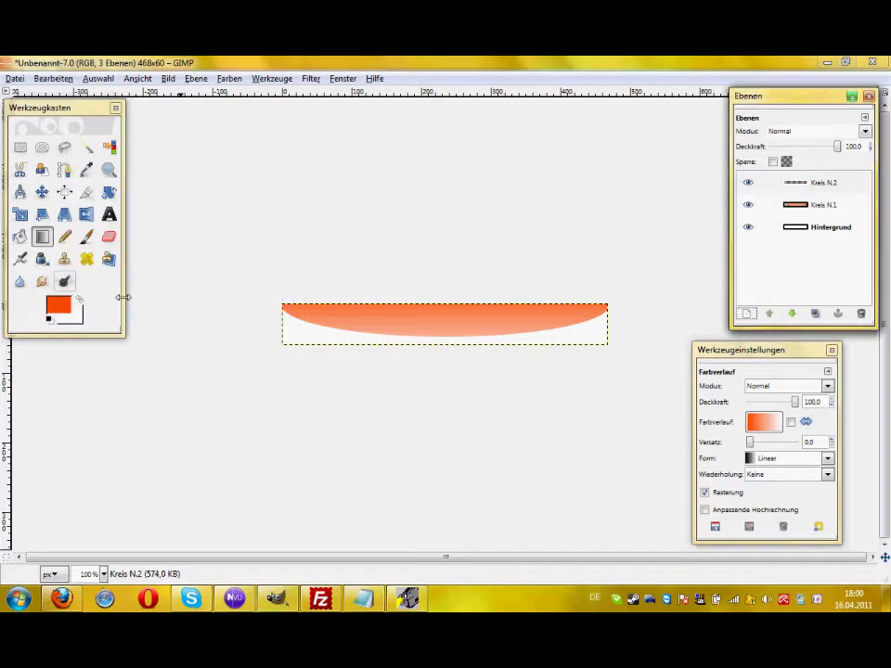
left_click(42, 148)
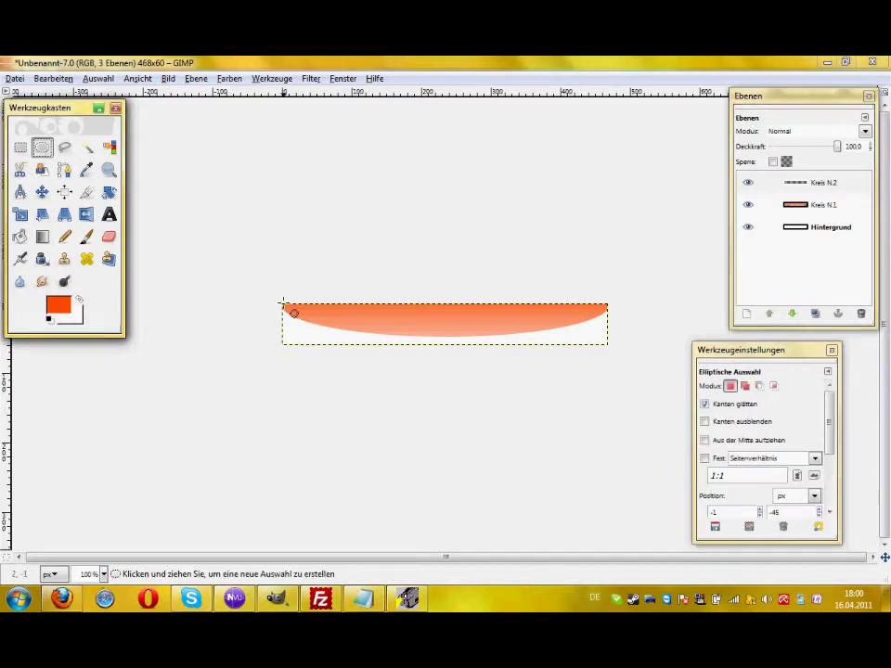
Select a second ellipse over the banner and move it upward.
left_click_drag(291, 275, 603, 334)
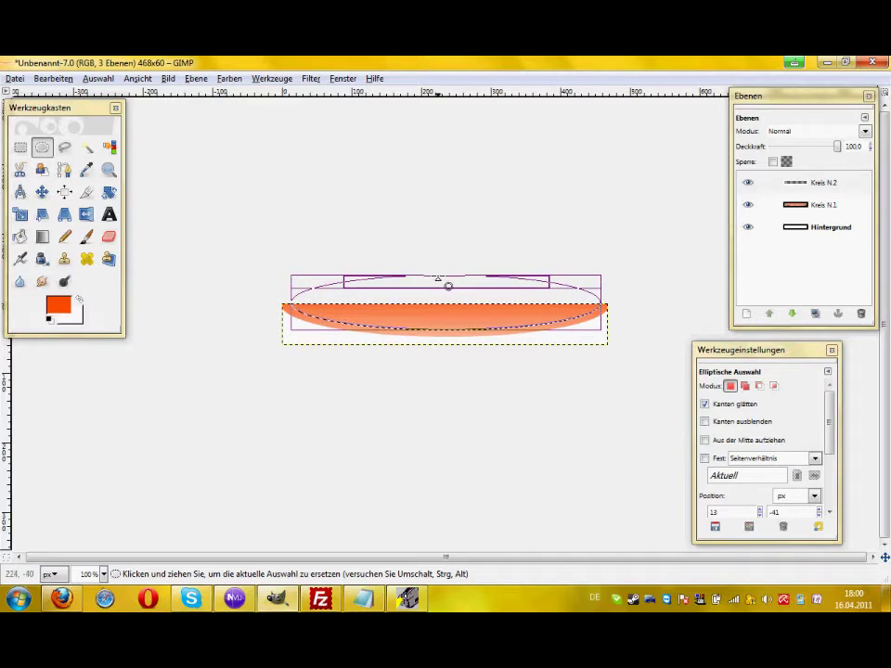
left_click_drag(446, 283, 437, 252)
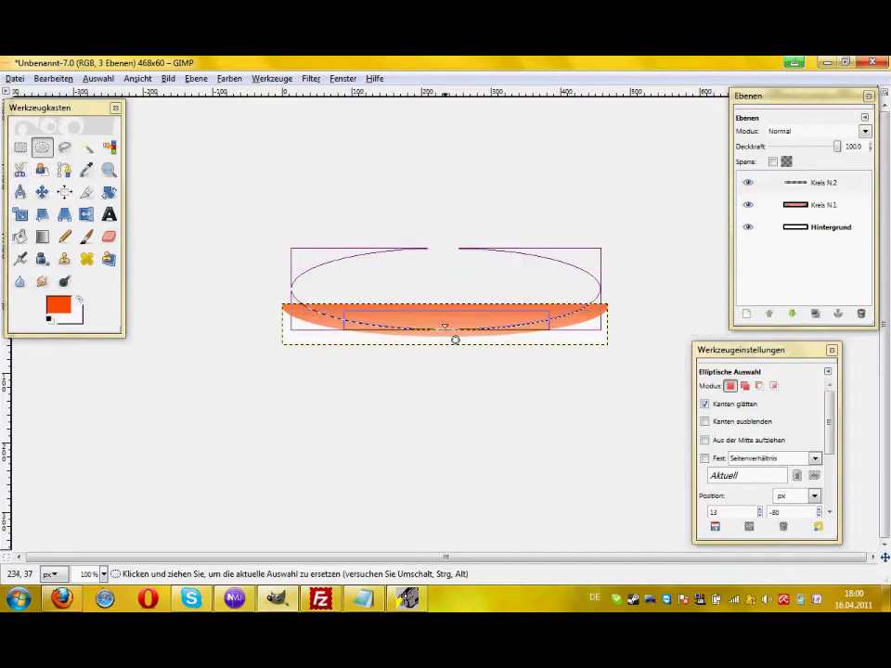
left_click(42, 236)
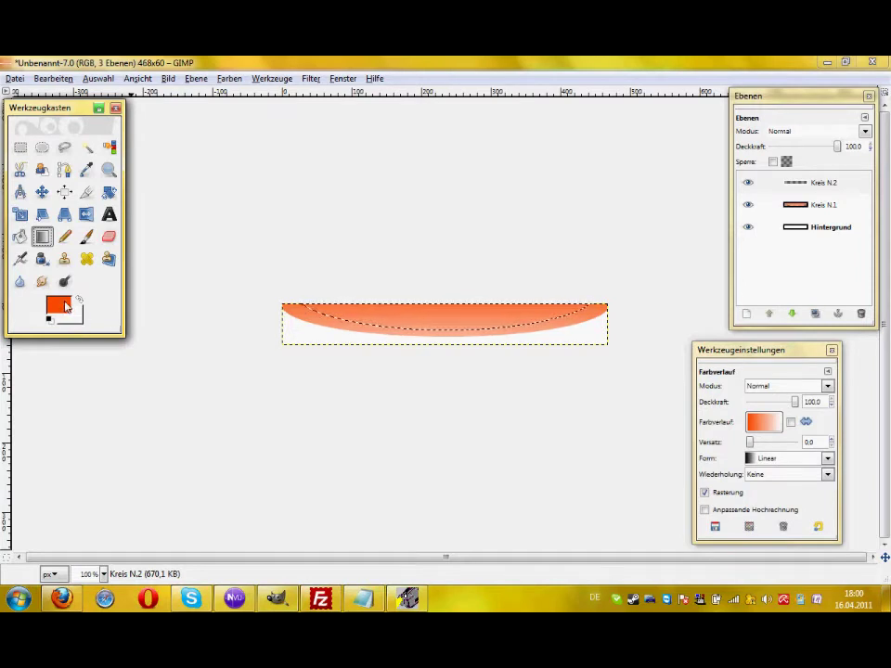
Keep foreground ff4800 and set the background colour to orange ff9000.
left_click(63, 307)
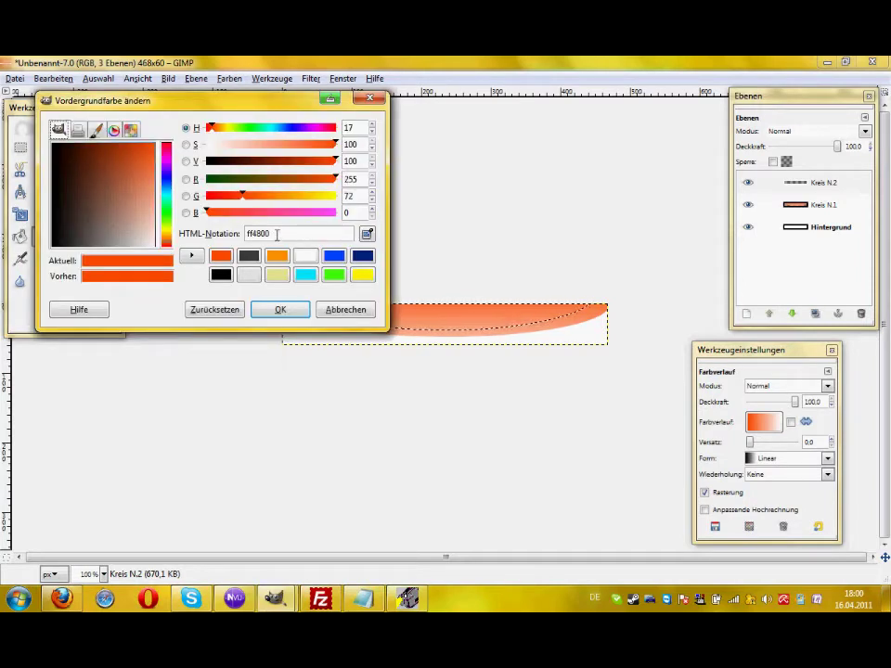
left_click(287, 307)
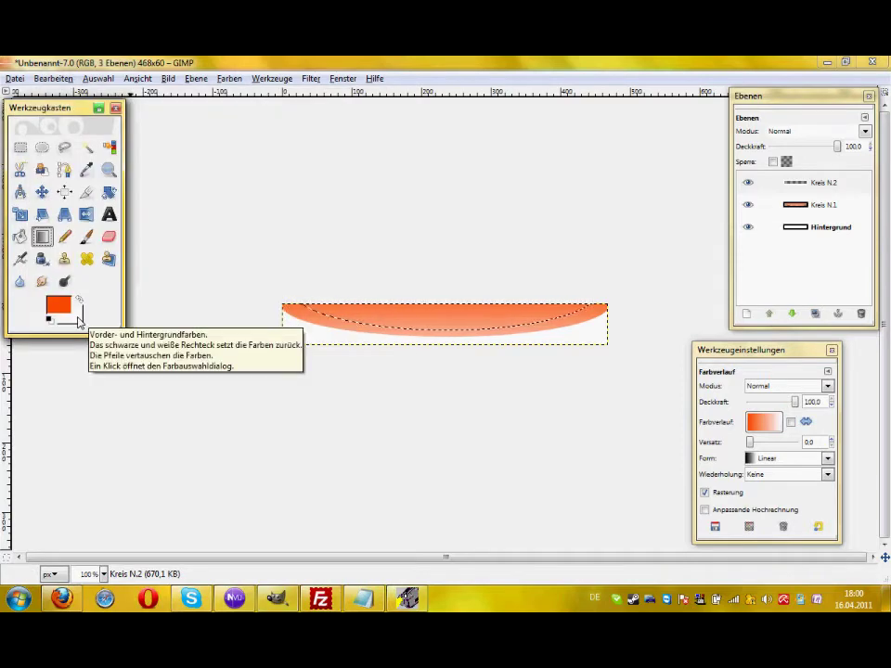
left_click(76, 320)
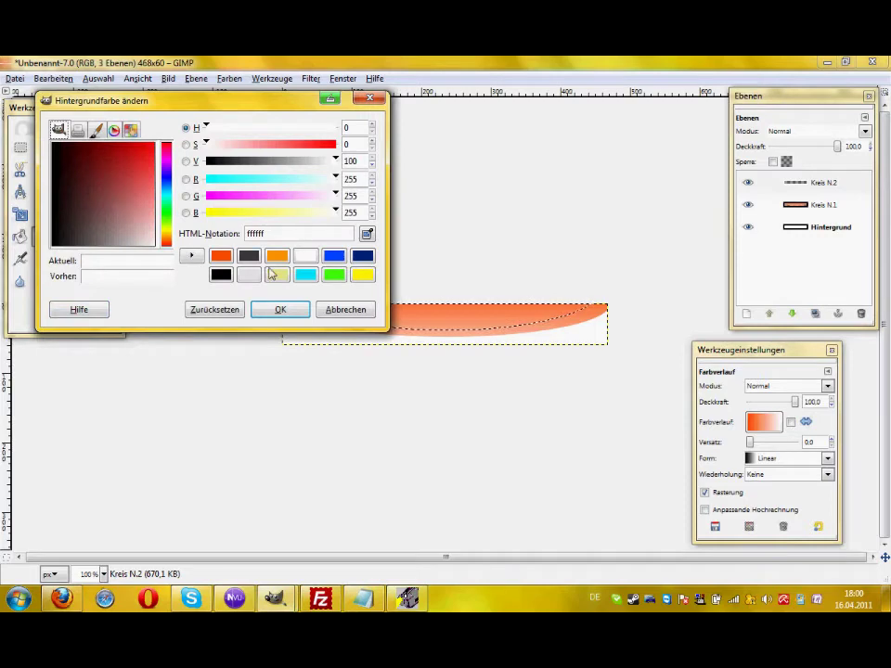
left_click(277, 257)
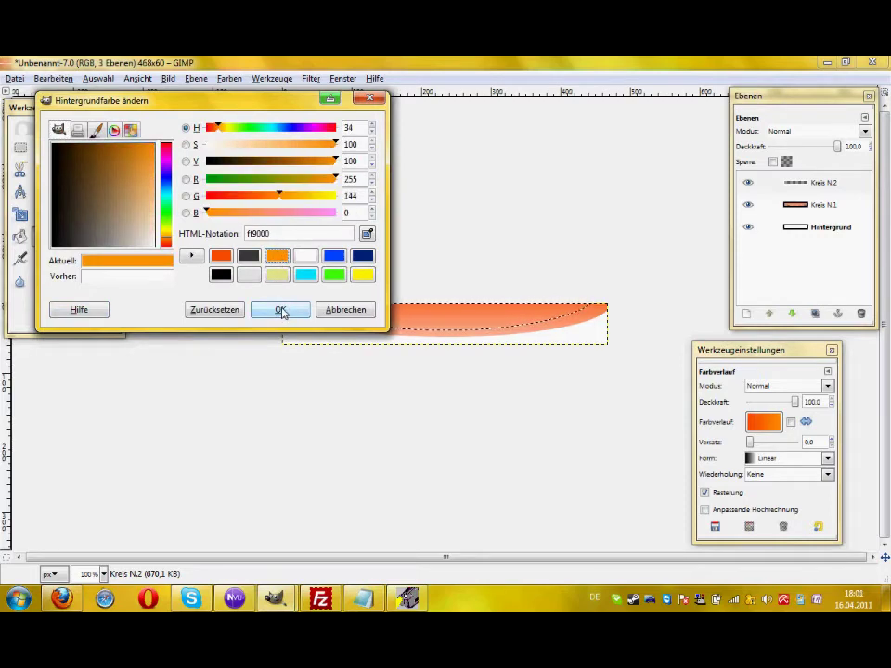
left_click(280, 310)
Fill the ellipse with a top-to-bottom red-orange to orange gradient, then invert the selection.
left_click_drag(441, 256, 443, 375)
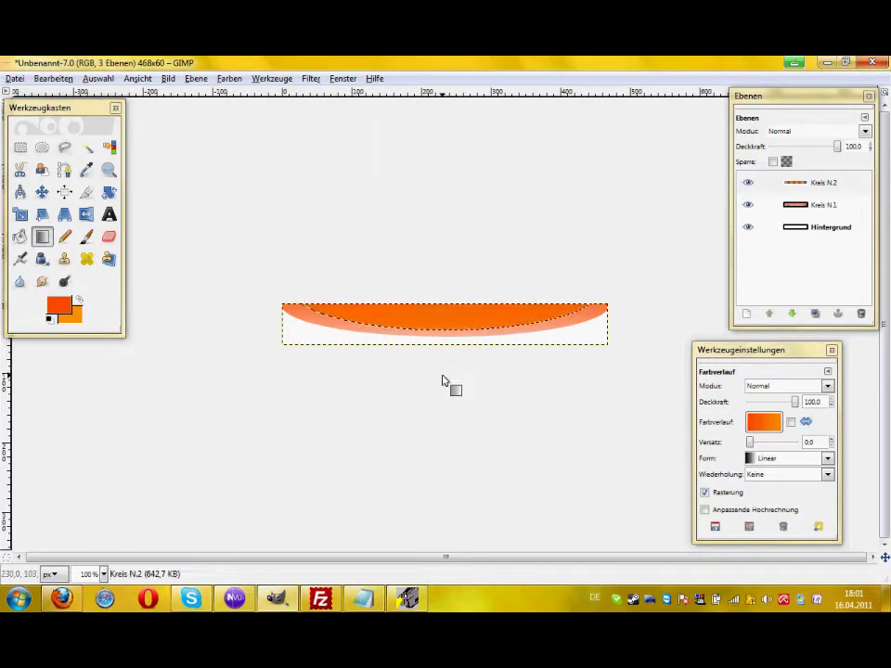
left_click(98, 77)
left_click(118, 130)
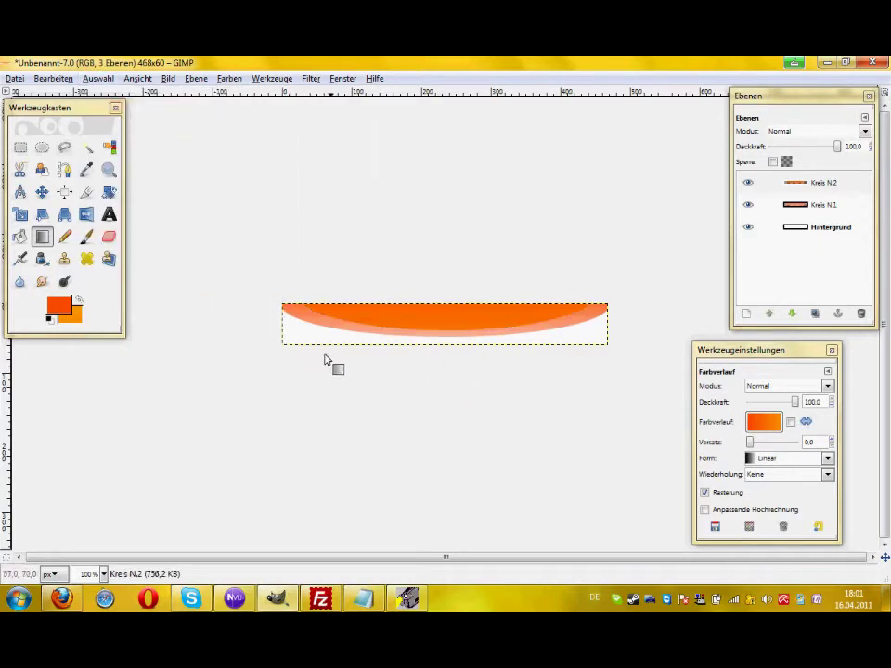
On Hintergrund, swap colours, set white as background, and fill a diagonal orange-to-white gradient.
left_click(834, 227)
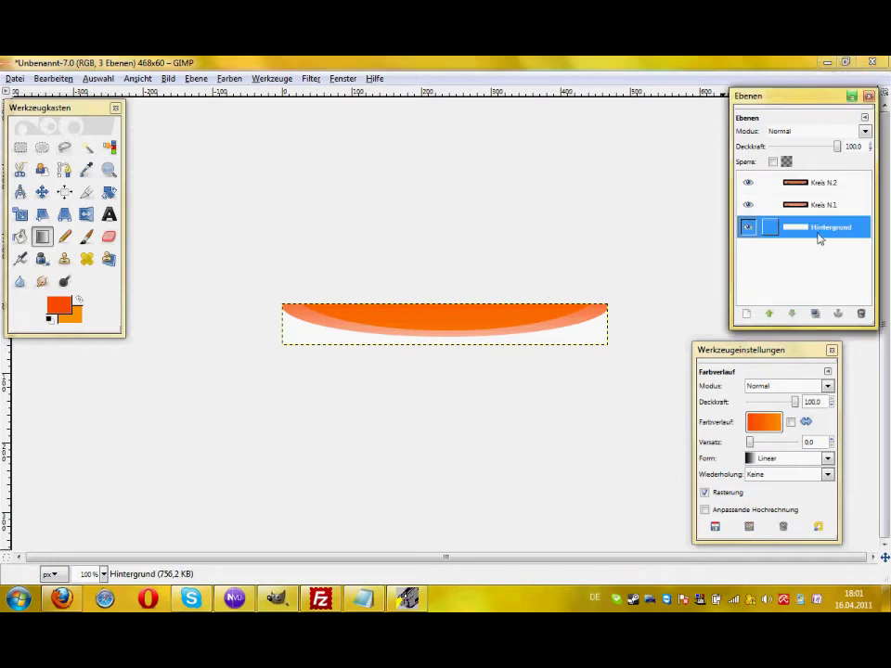
left_click(80, 302)
left_click(77, 317)
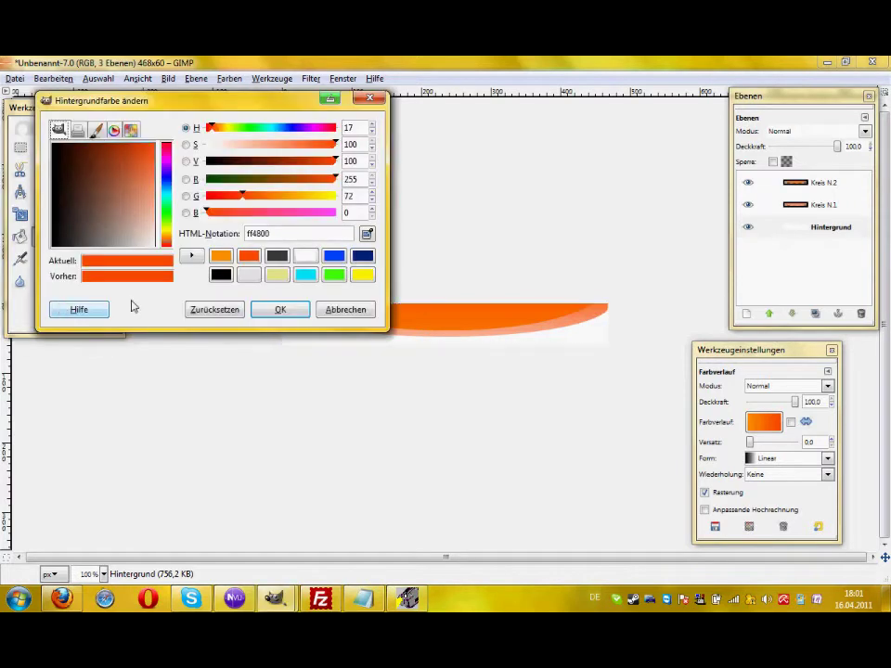
left_click(305, 257)
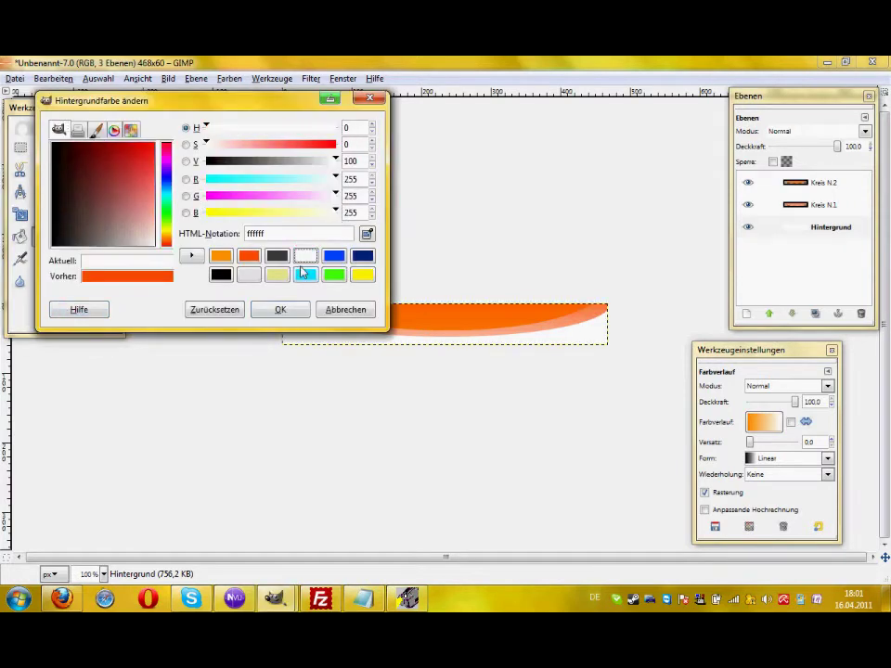
left_click(282, 310)
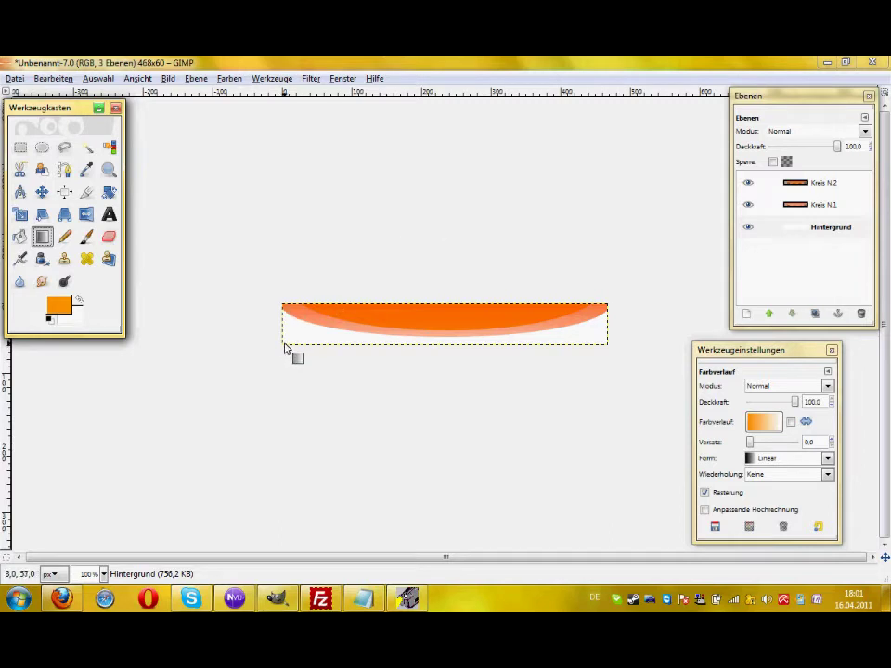
mouse_move(283, 345)
left_mouse_down()
mouse_move(635, 300)
mouse_move(699, 279)
mouse_move(721, 295)
left_mouse_up()
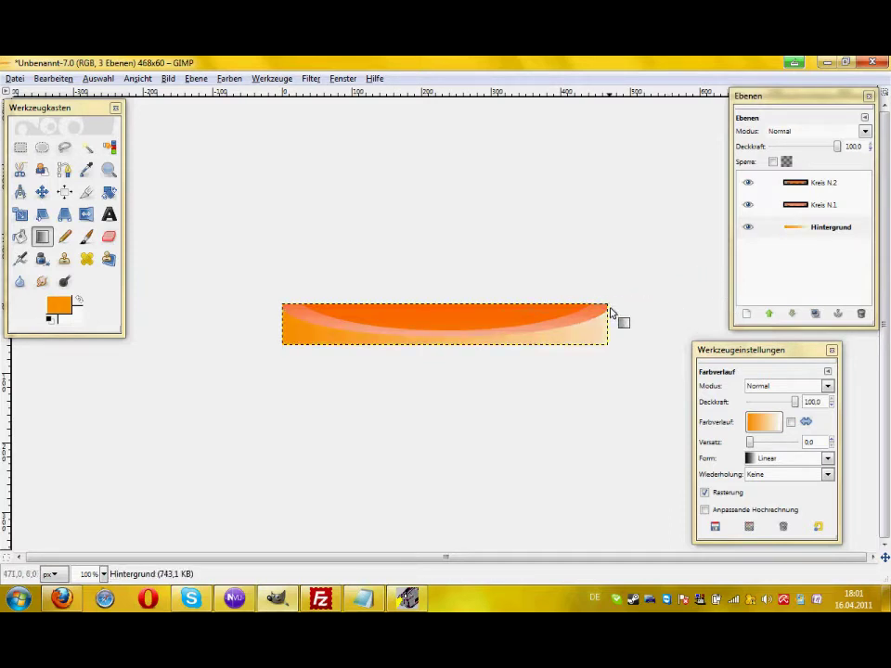
mouse_move(606, 306)
left_mouse_down()
mouse_move(433, 347)
mouse_move(26, 376)
left_mouse_up()
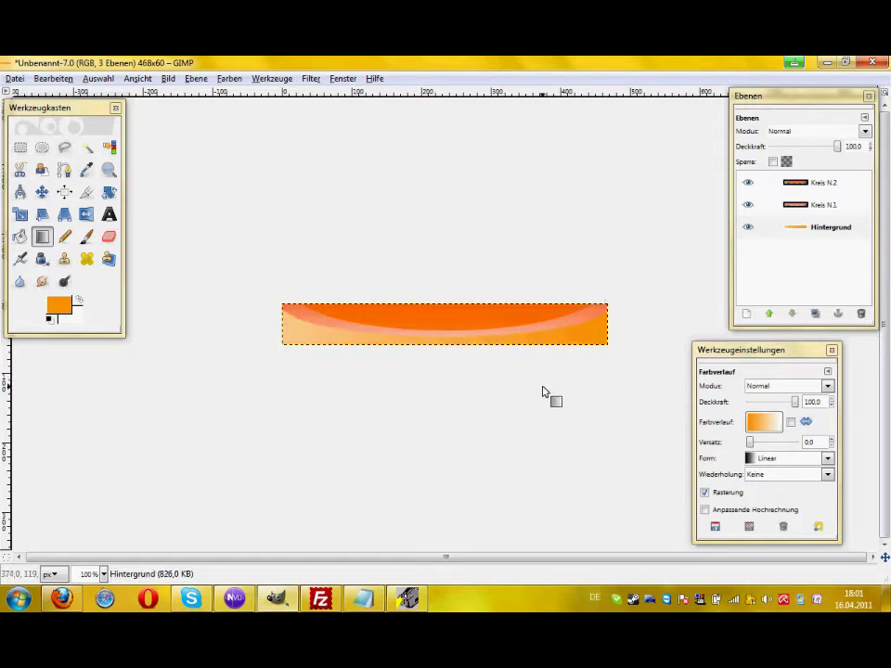
Change the background colour to yellow ffcc00, making the gradient orange-to-yellow.
left_click(76, 320)
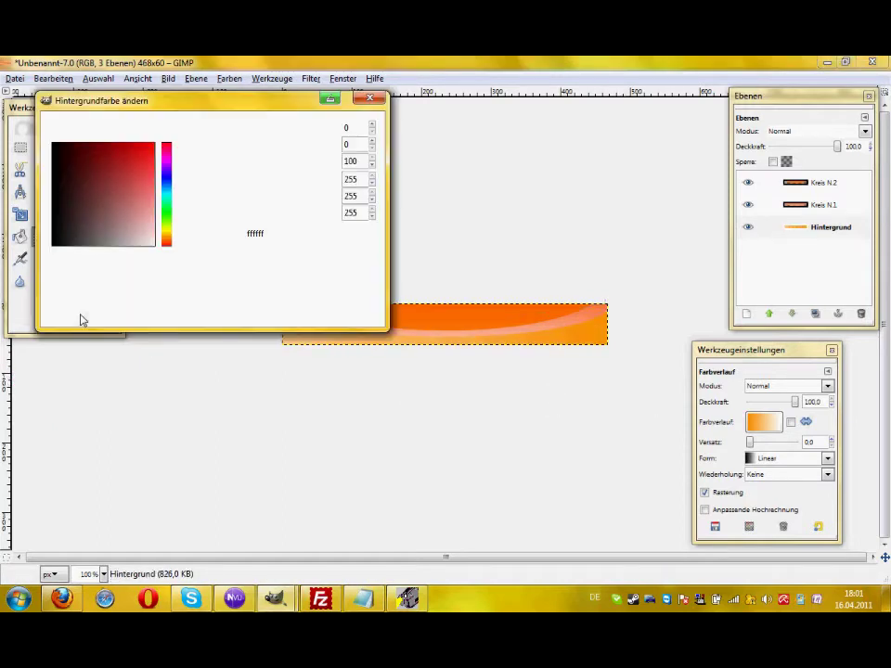
left_click_drag(168, 235, 165, 232)
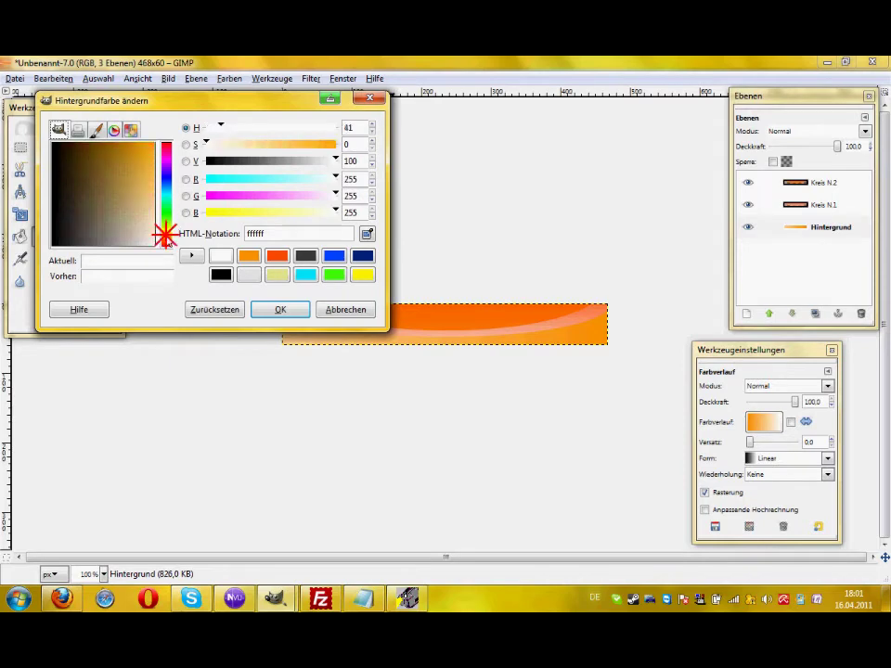
left_click(148, 143)
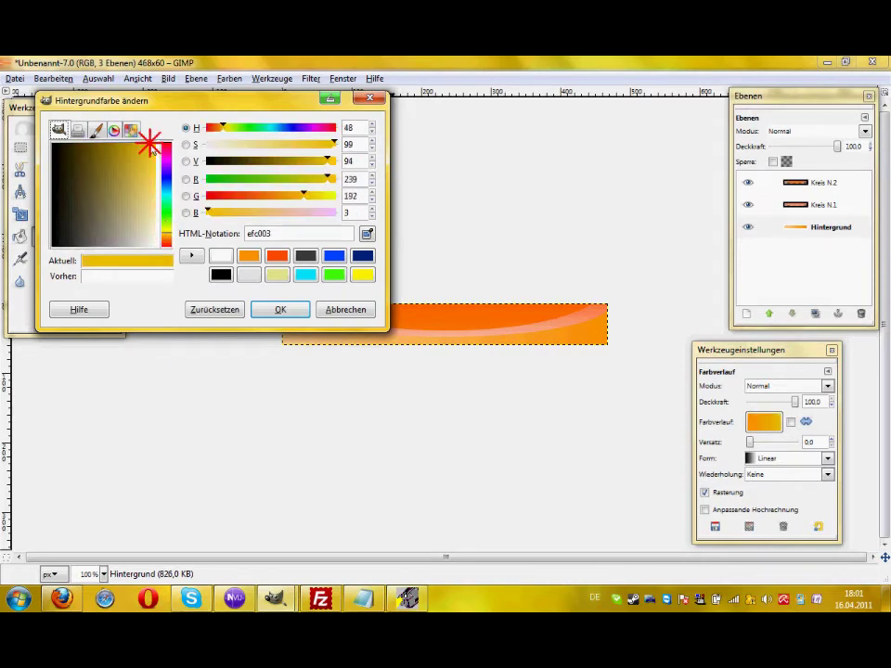
left_click(286, 313)
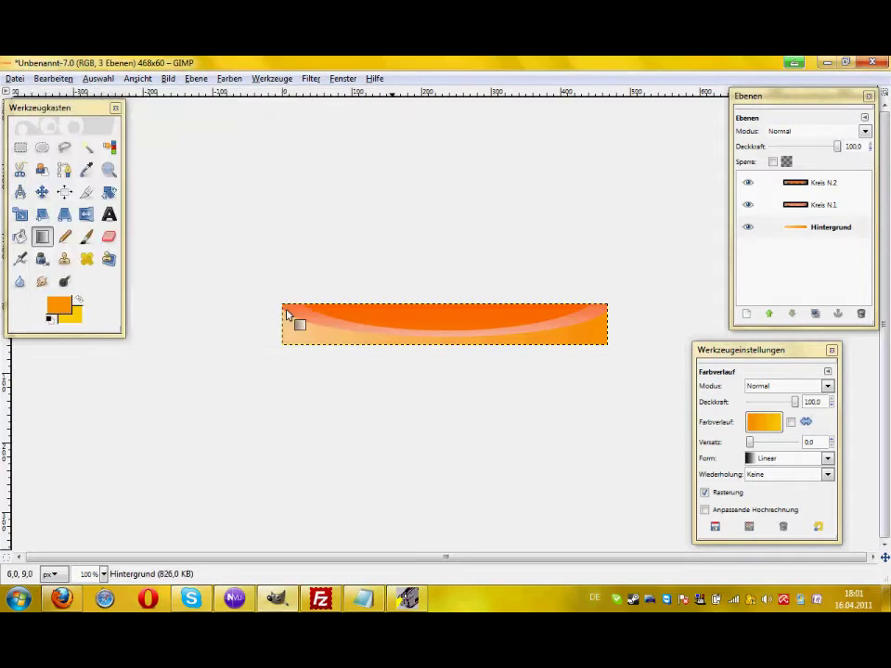
Fill the background with an orange-to-yellow gradient, then try the square gradient shape.
mouse_move(283, 347)
left_mouse_down()
mouse_move(391, 319)
mouse_move(697, 299)
left_mouse_up()
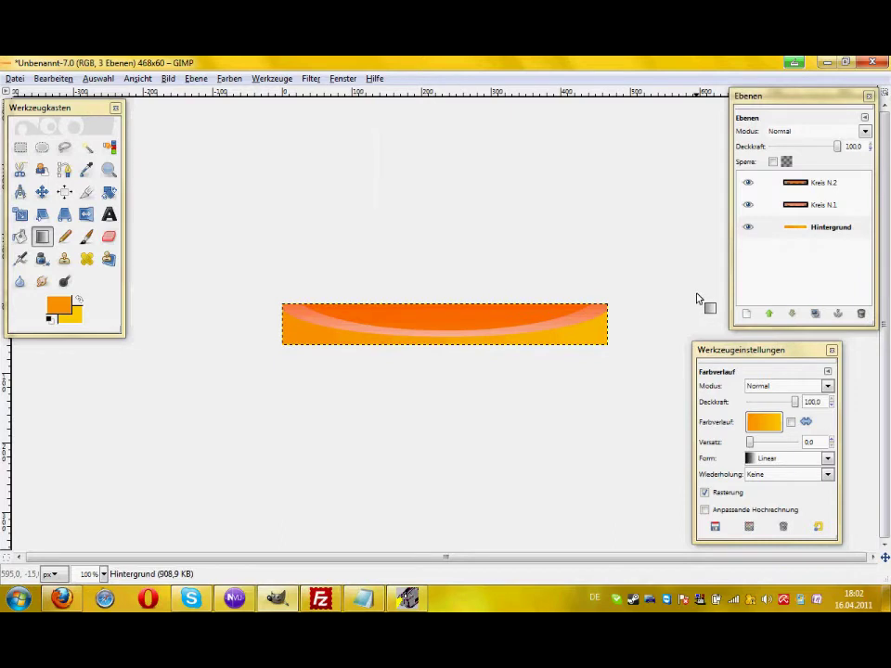
left_click(827, 458)
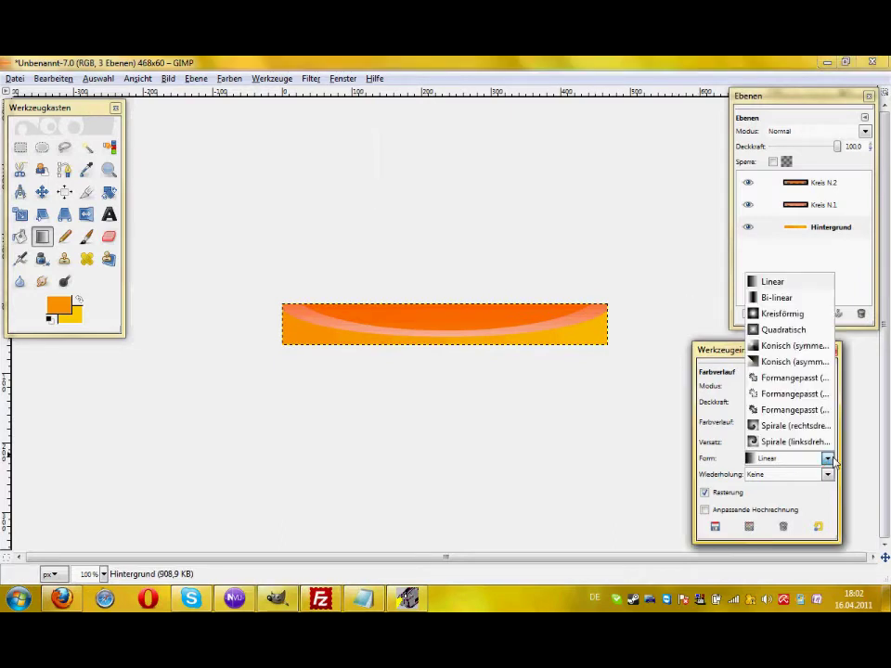
left_click(754, 330)
left_click_drag(507, 336, 361, 260)
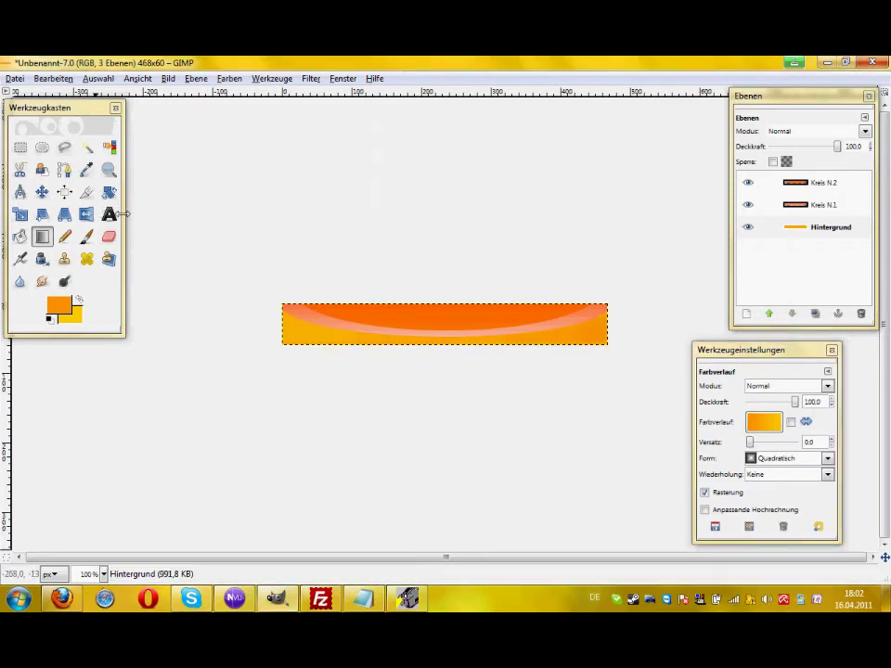
Switch the gradient shape to radial and fill the background with a yellow-centred radial gradient.
left_click(826, 458)
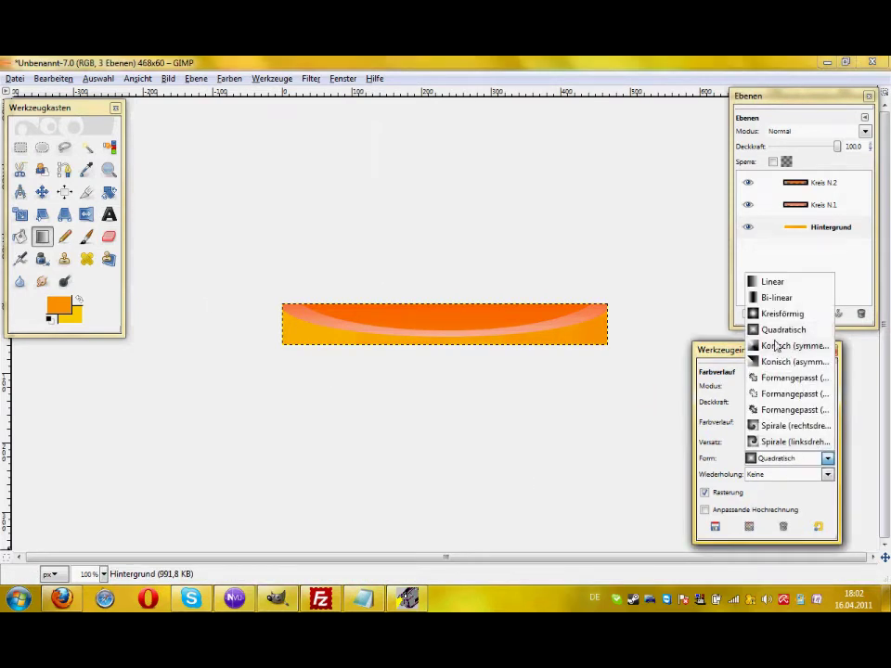
left_click(770, 316)
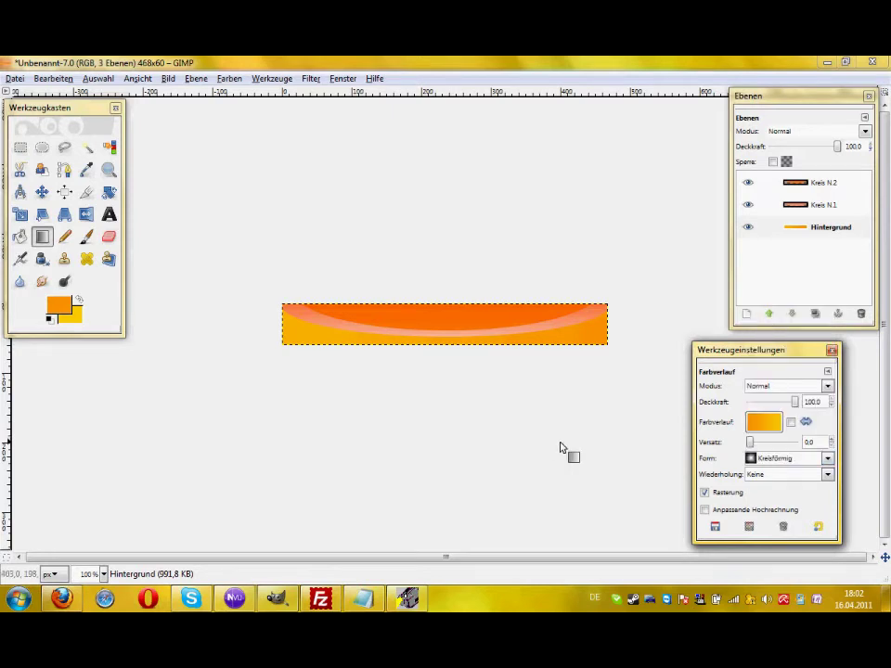
left_click_drag(565, 440, 492, 323)
left_click_drag(430, 260, 430, 393)
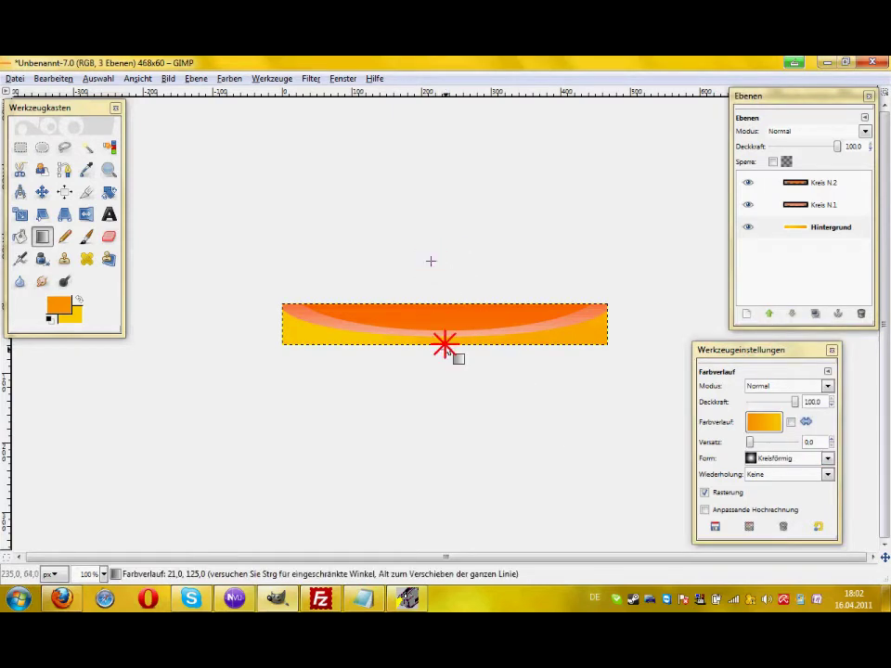
mouse_move(625, 333)
left_mouse_down()
mouse_move(351, 346)
mouse_move(520, 336)
left_mouse_up()
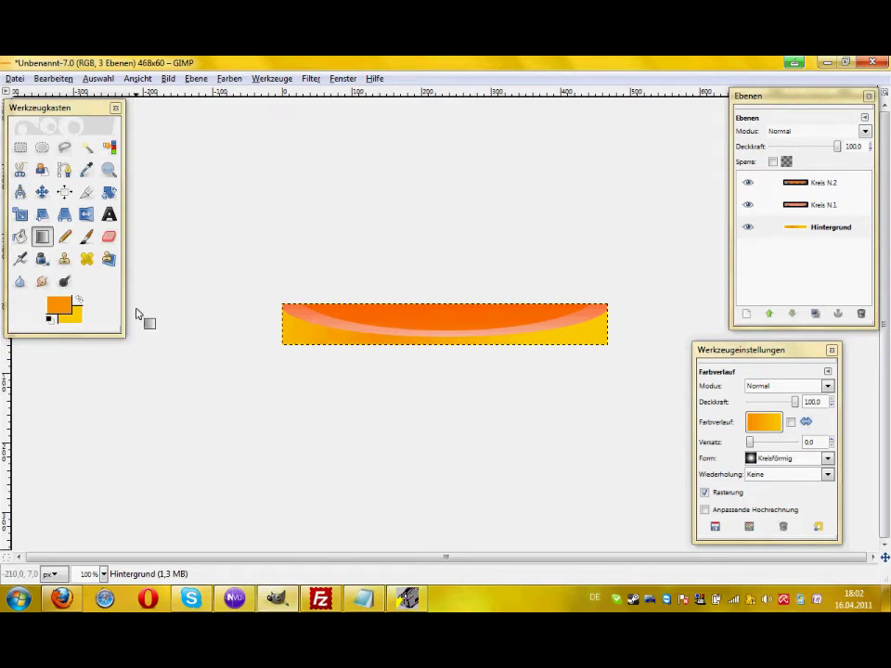
left_click(78, 300)
left_click_drag(374, 331, 536, 343)
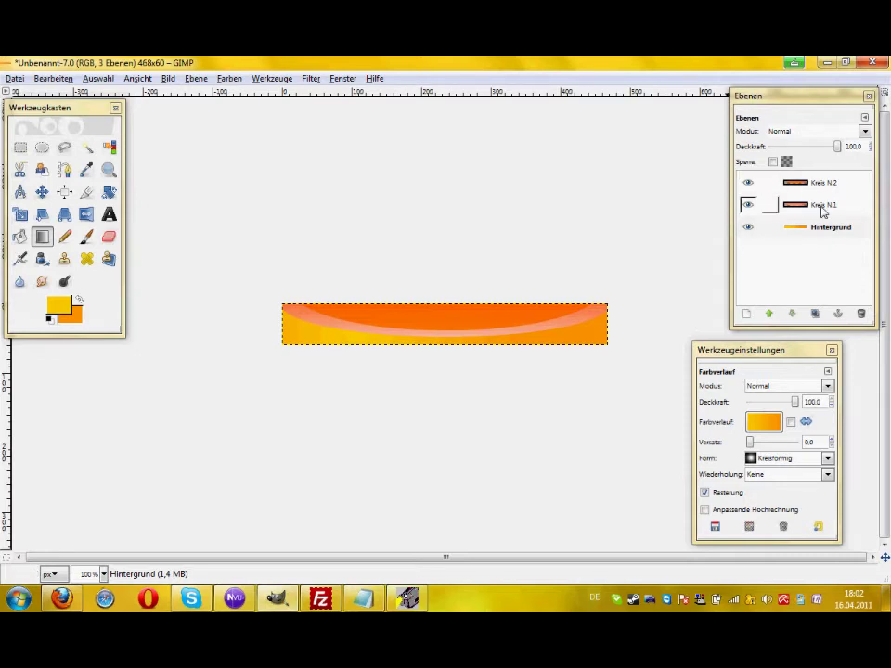
Apply a Drop Shadow to Kreis N.1 with offset 0, blur 8, opacity 80, allowing resize.
left_click(821, 205)
left_click(312, 80)
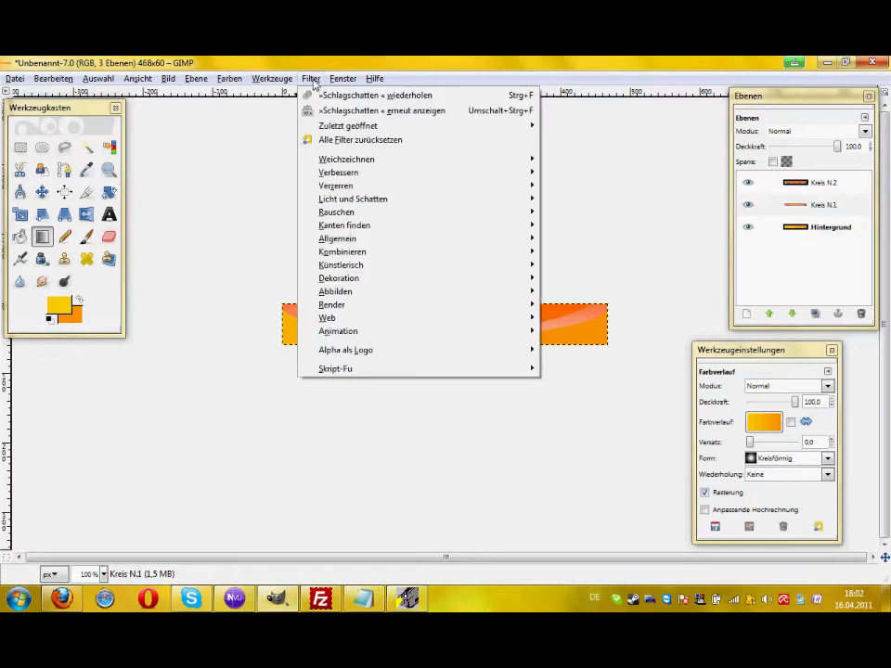
mouse_move(353, 198)
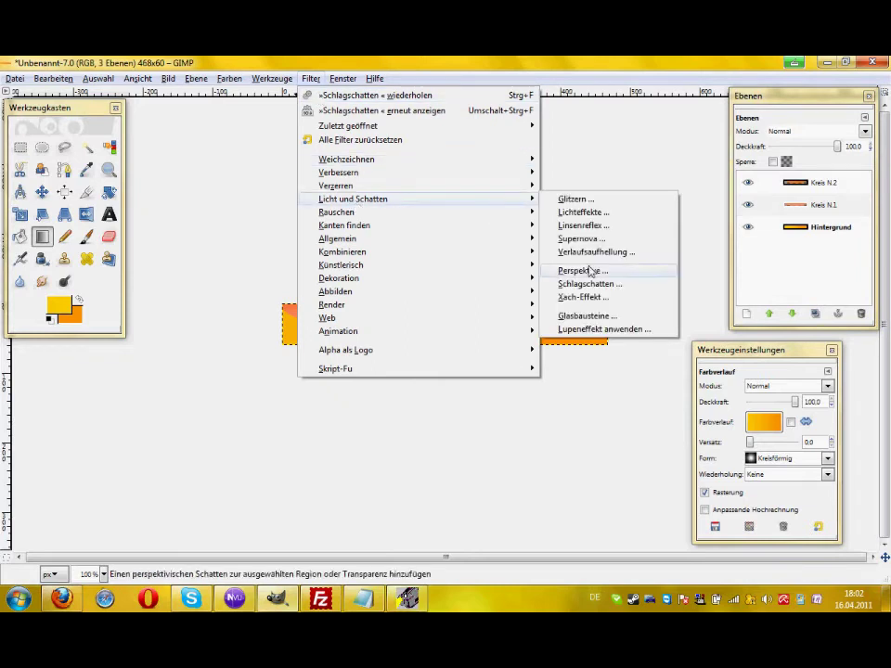
left_click(592, 283)
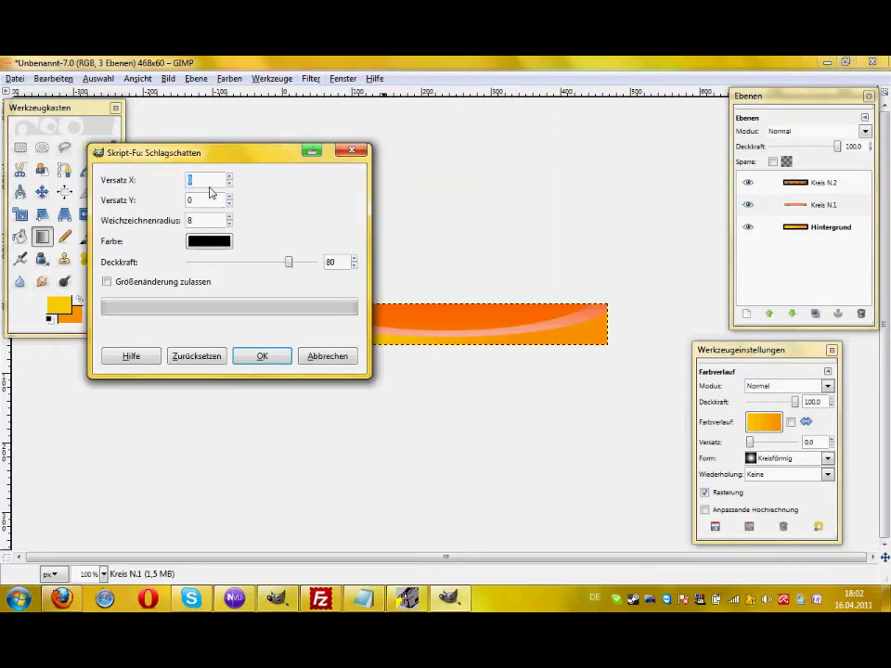
type("0")
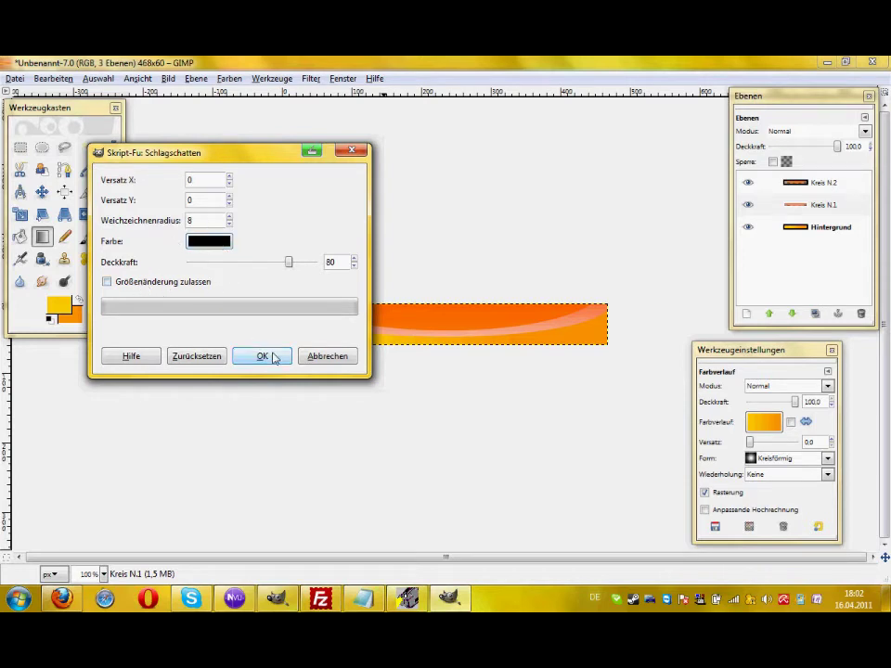
left_click(108, 282)
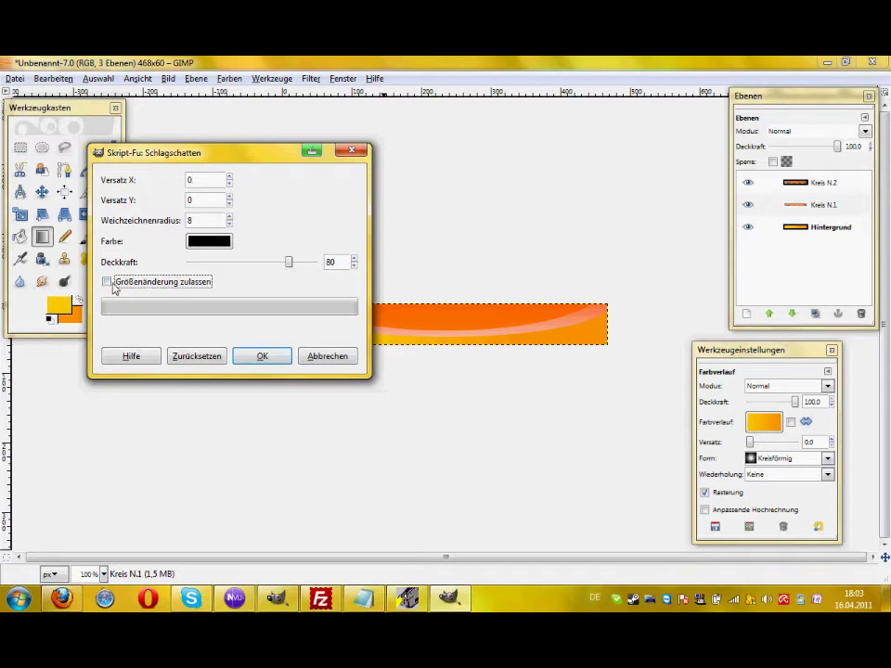
left_click(259, 358)
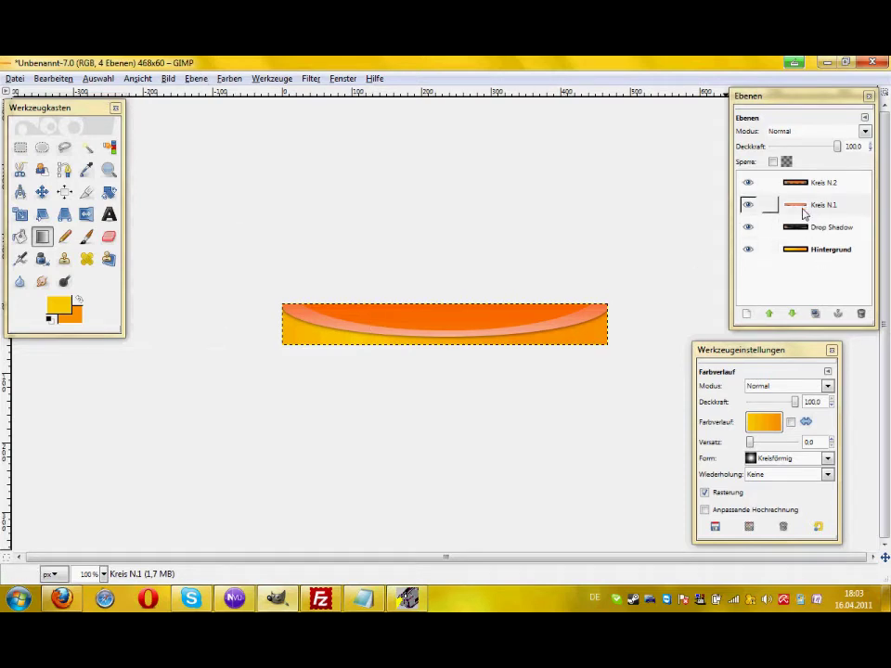
Merge the Kreis N.1 ellipse layer down into its drop shadow.
left_click(798, 227)
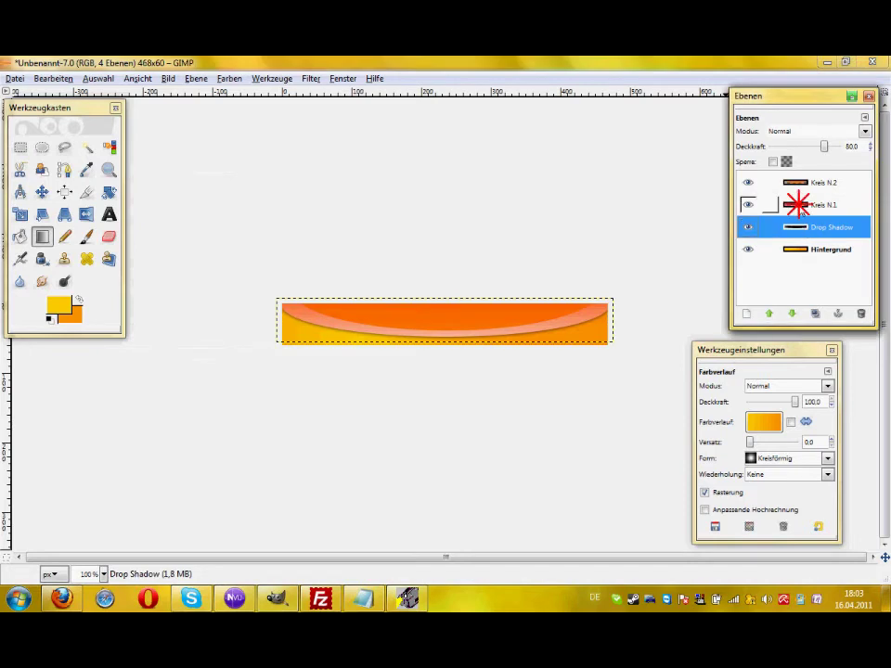
left_click(802, 206)
right_click(802, 209)
left_click(744, 295)
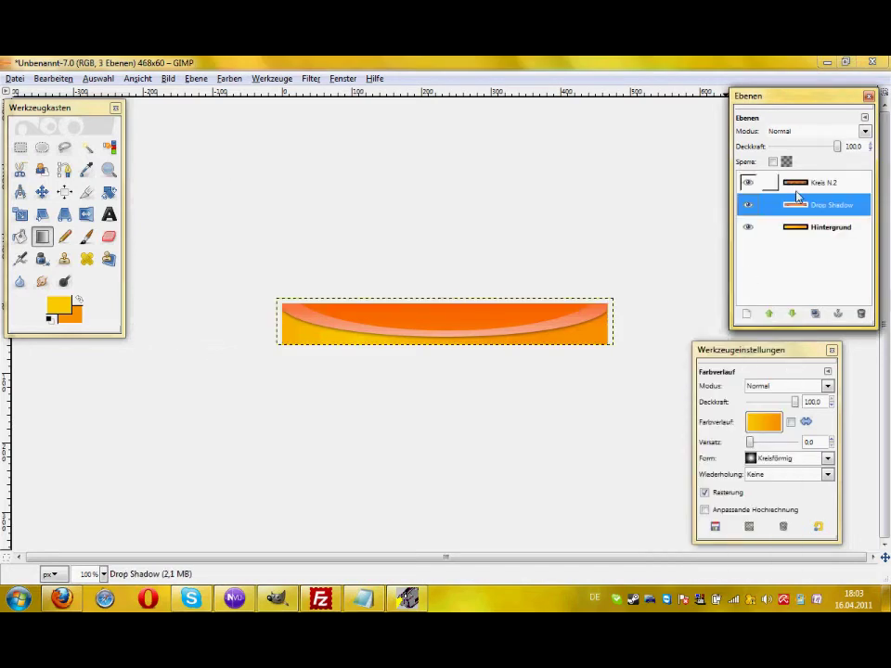
Repeat the drop shadow on Kreis N.2, then merge it down into its new shadow.
left_click(798, 184)
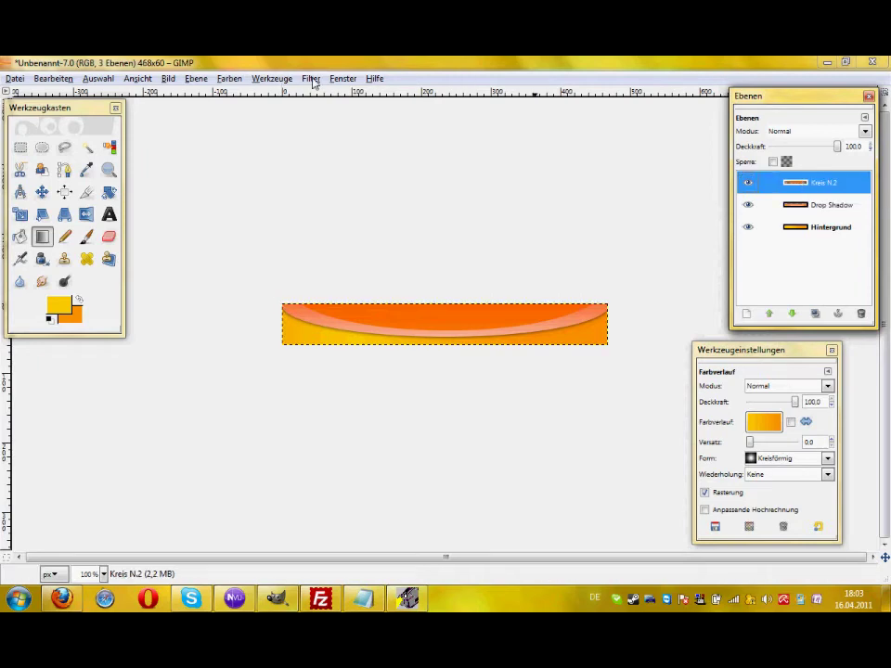
left_click(312, 79)
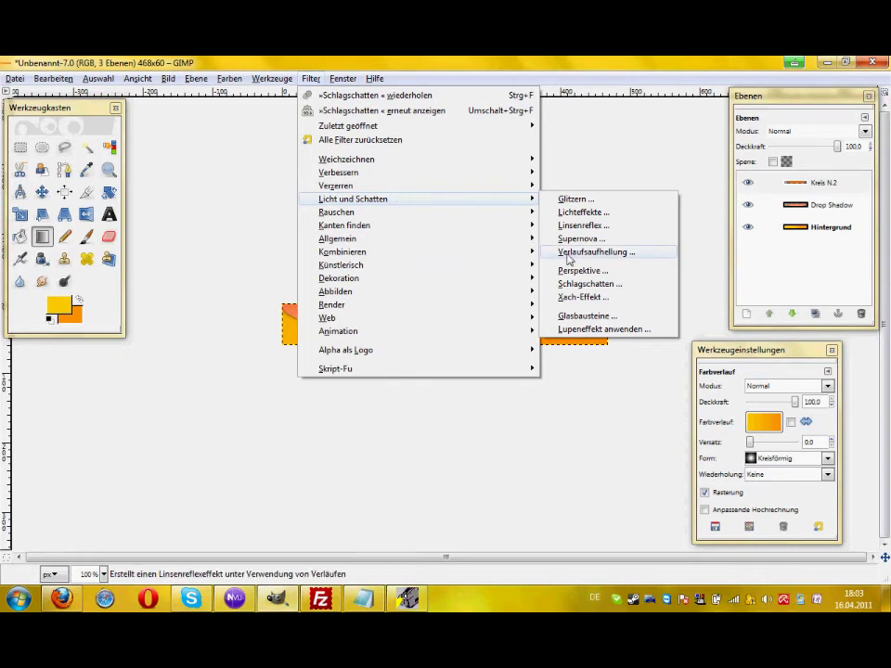
left_click(394, 99)
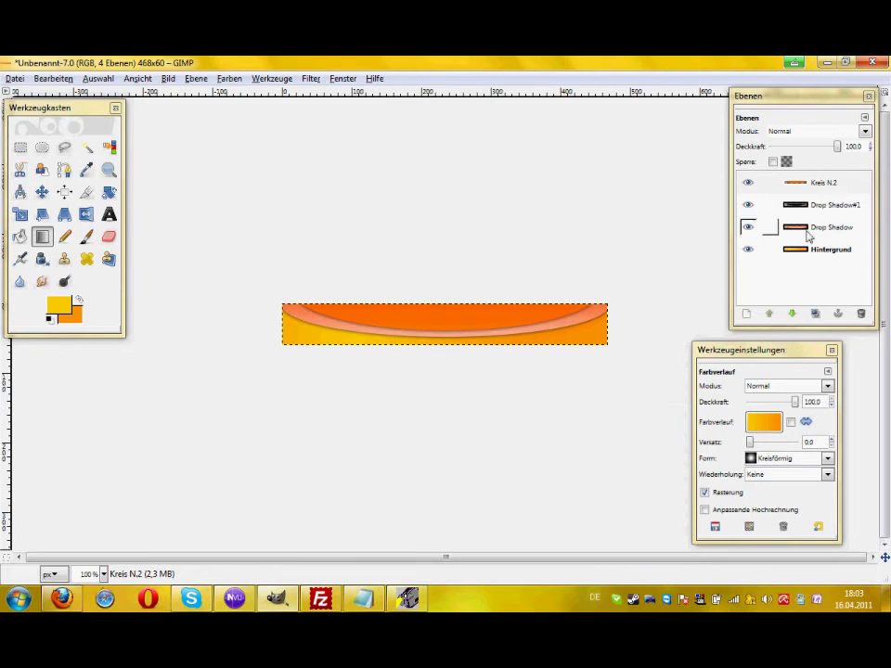
right_click(804, 184)
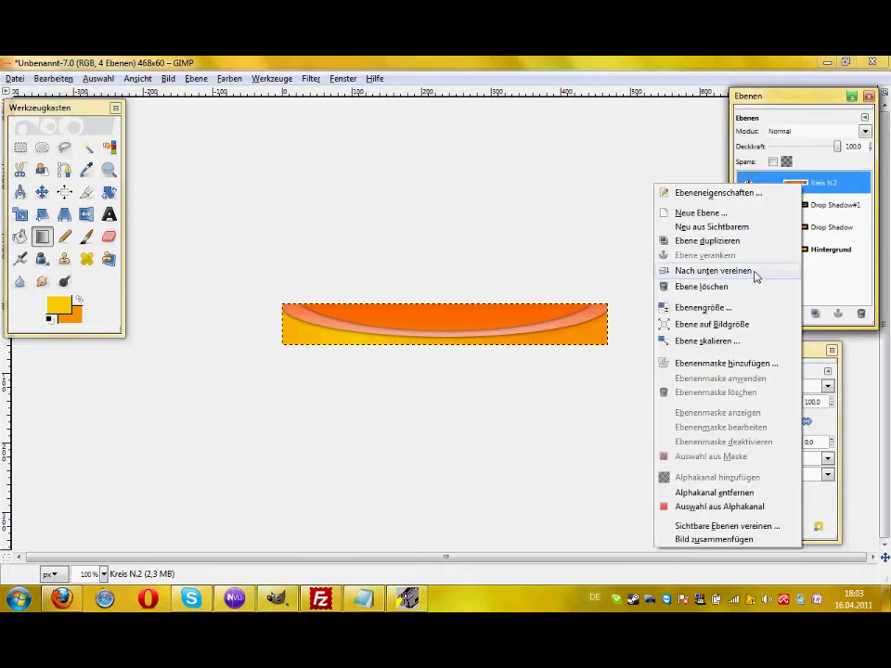
left_click(753, 272)
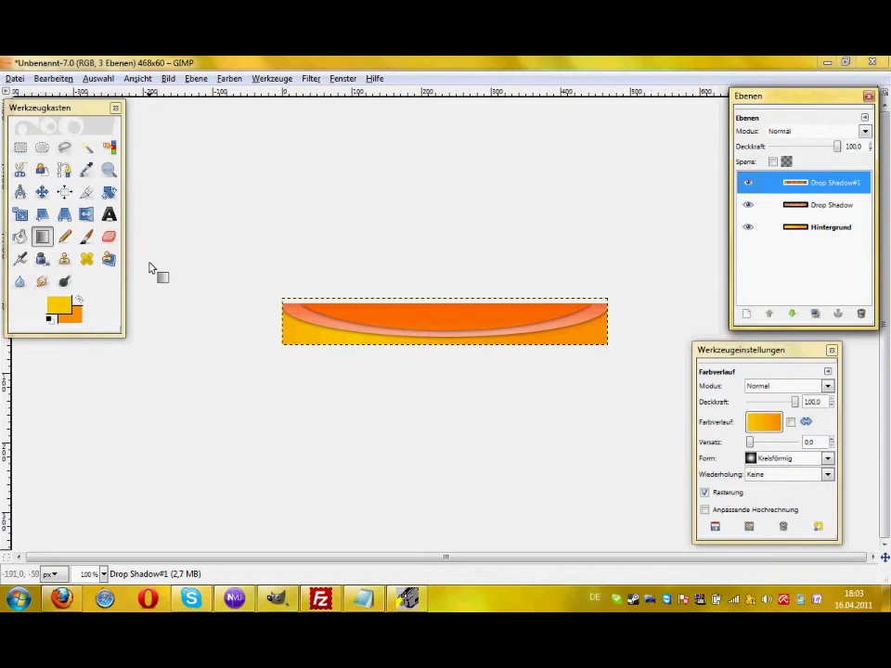
Add a text box across the banner's upper middle reading 'Hp-Designs'.
left_click(109, 214)
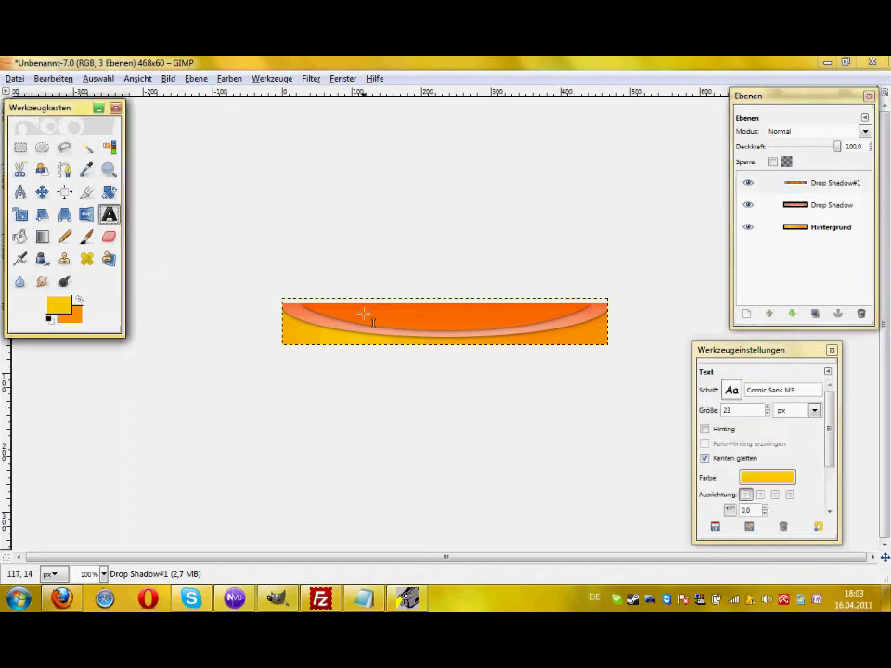
left_click_drag(358, 308, 555, 330)
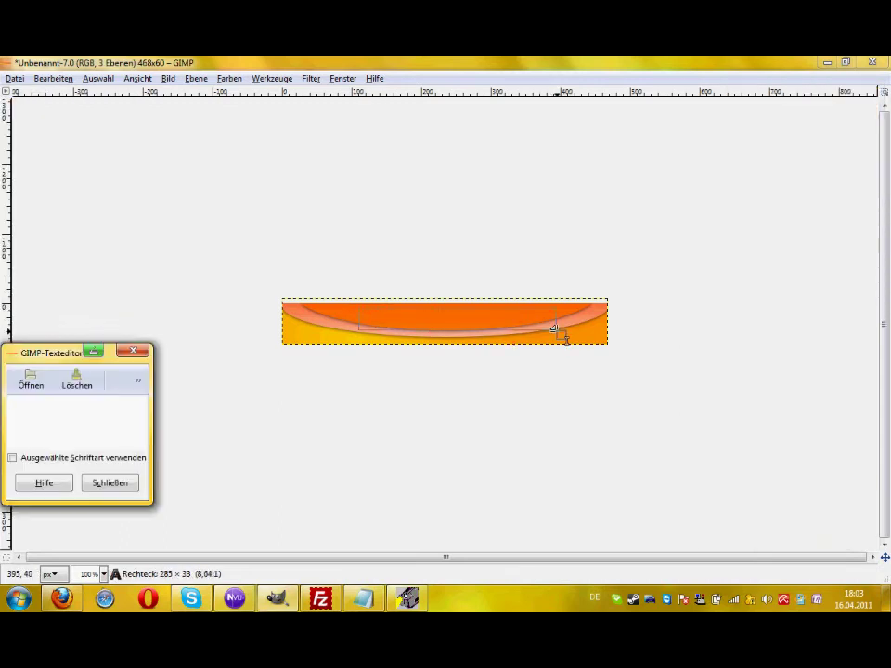
type("Hp")
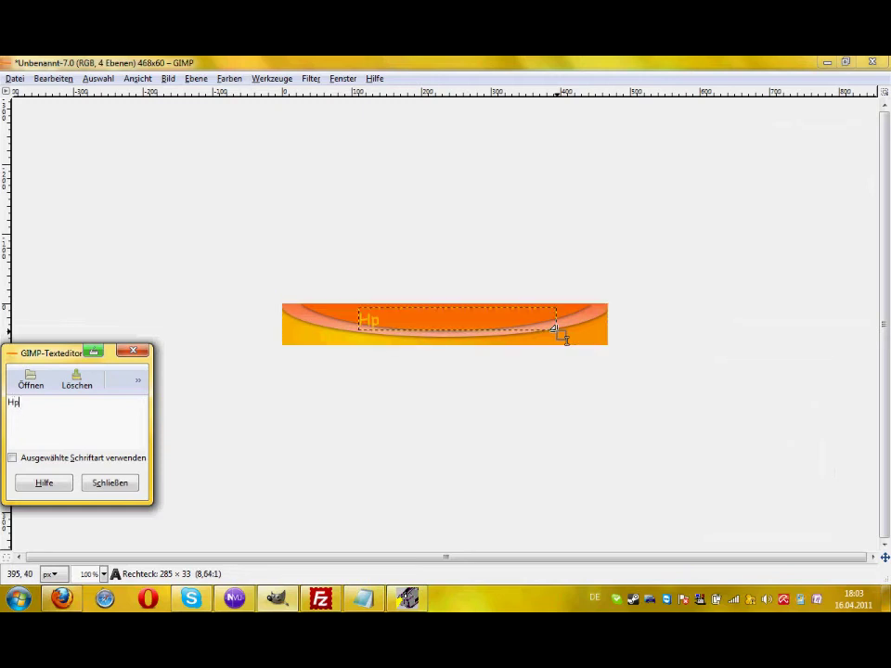
type("-Designs")
left_click(116, 482)
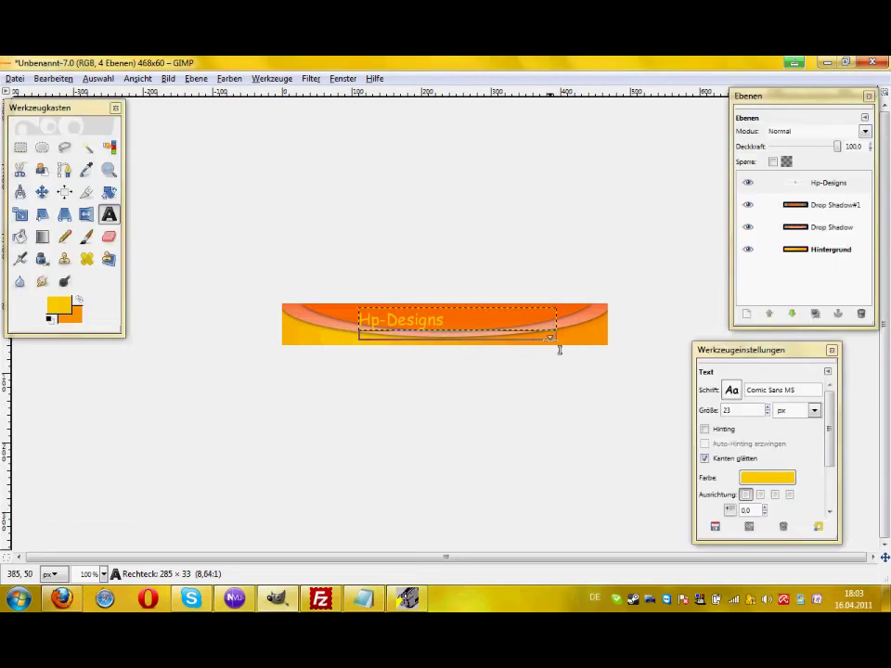
Nudge the Hp-Designs text right toward the banner's centre.
left_click(438, 317)
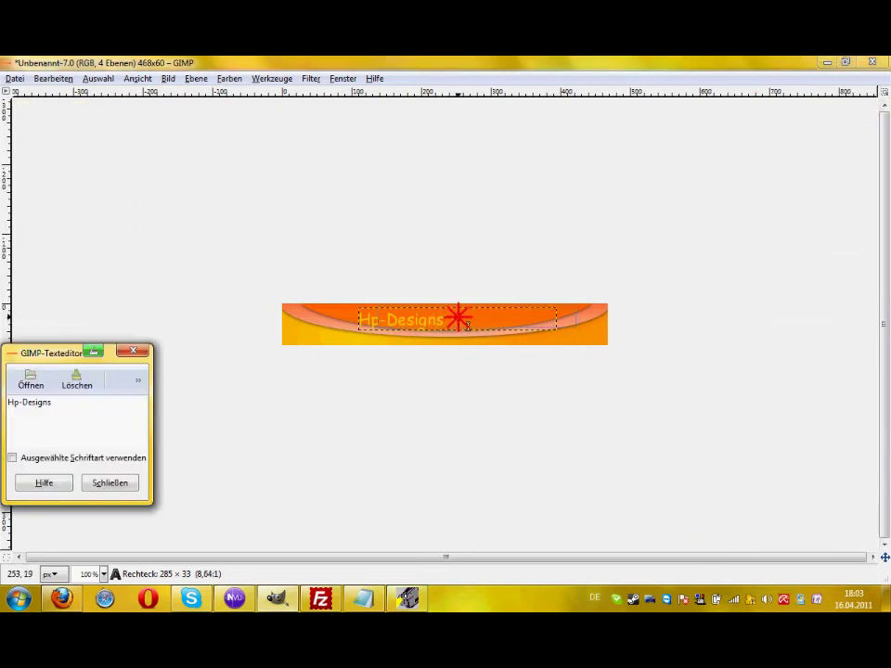
left_click_drag(459, 317, 437, 335)
left_click(110, 483)
left_click(455, 319)
left_click_drag(460, 320, 477, 321)
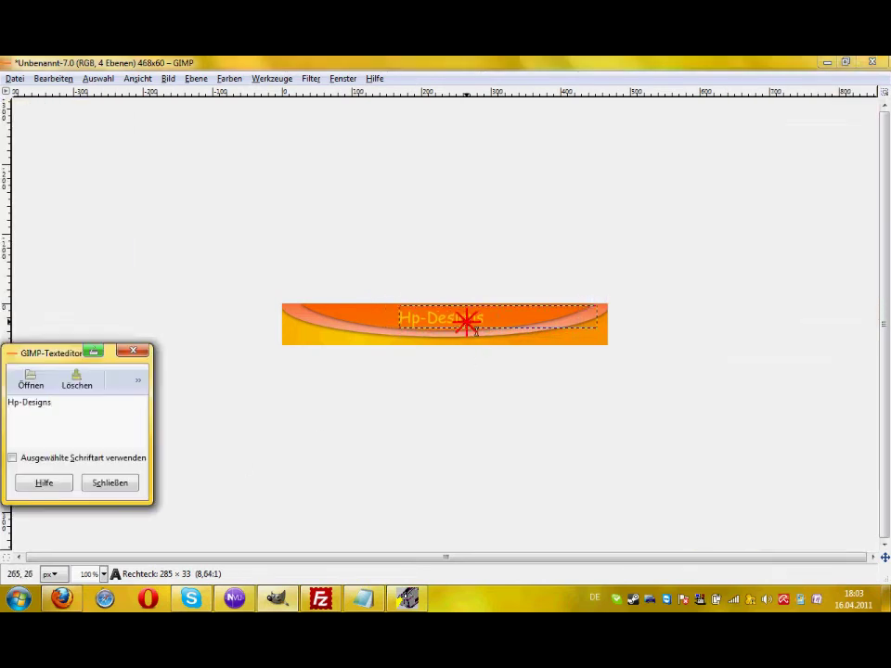
left_click(109, 482)
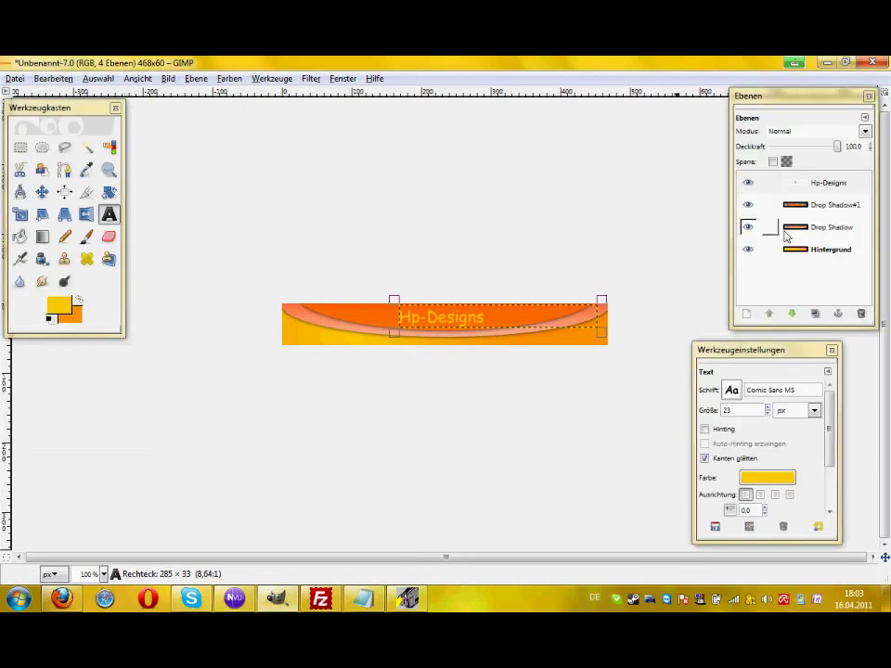
Set the Hp-Designs text size to 25 and enlarge its text box to fit.
left_click(767, 409)
left_click(767, 409)
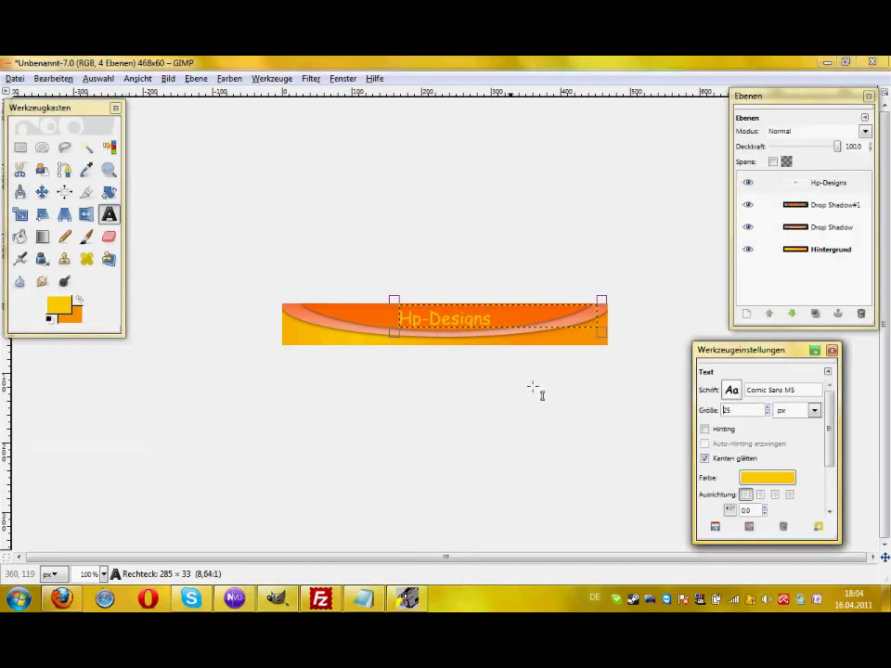
left_click_drag(467, 332, 476, 345)
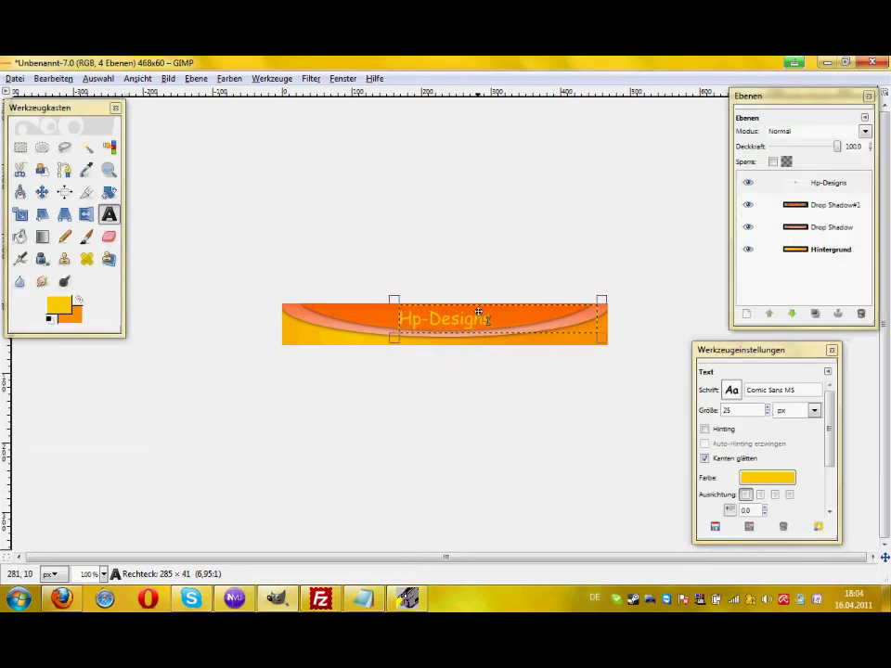
left_click(450, 318)
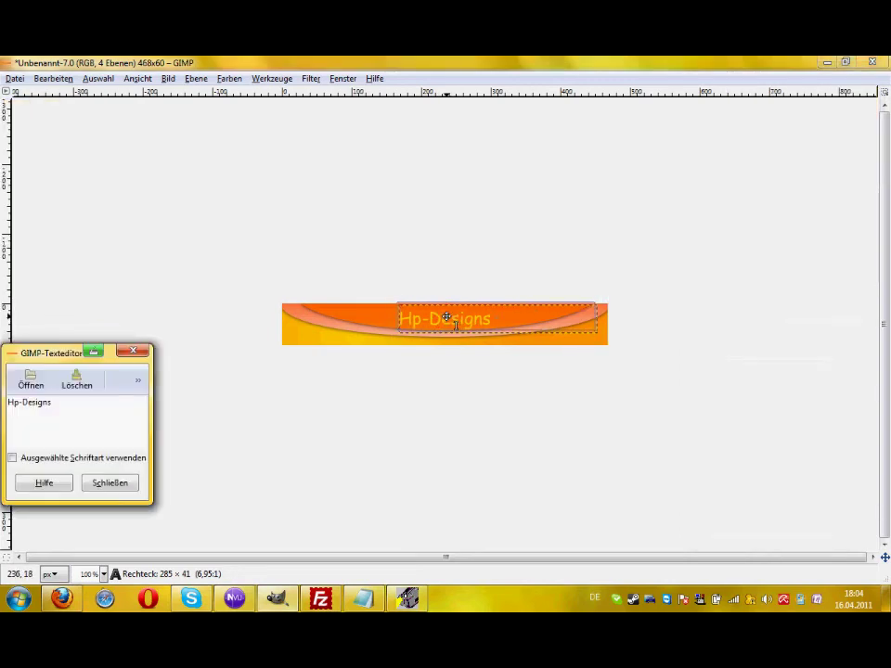
left_click(108, 482)
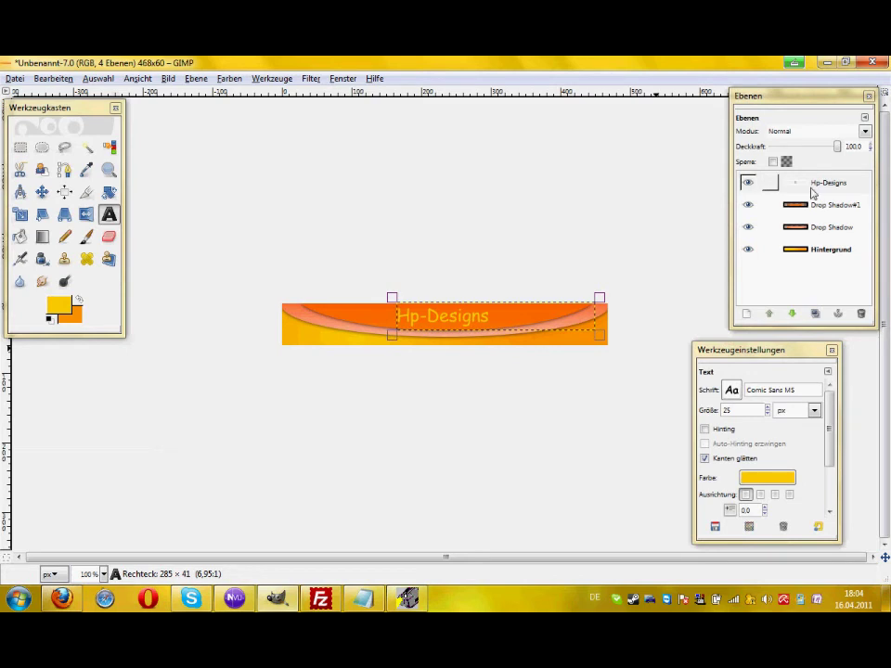
Select the Hintergrund background layer and switch to the Flip tool.
left_click(816, 250)
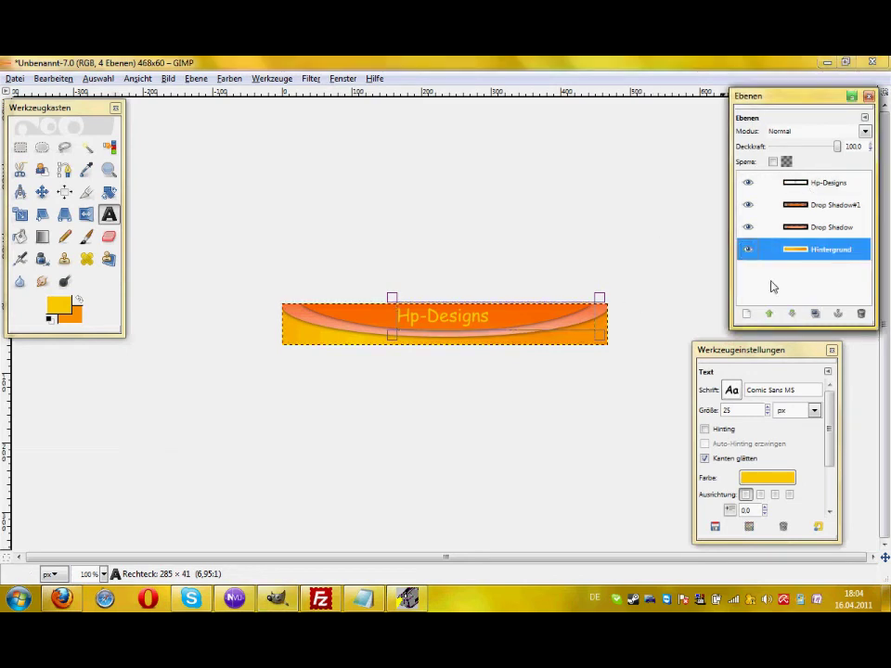
left_click(86, 214)
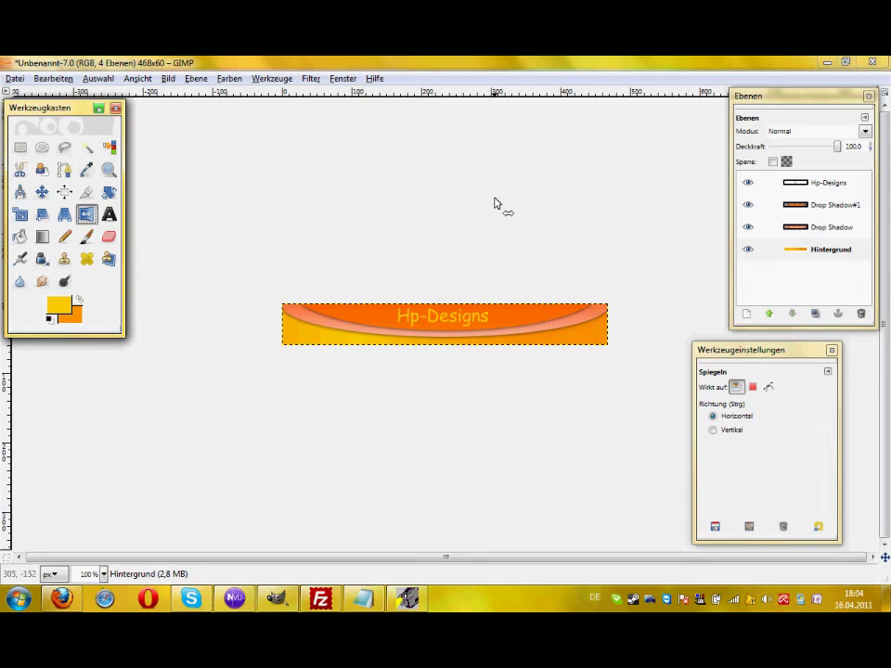
left_click(15, 79)
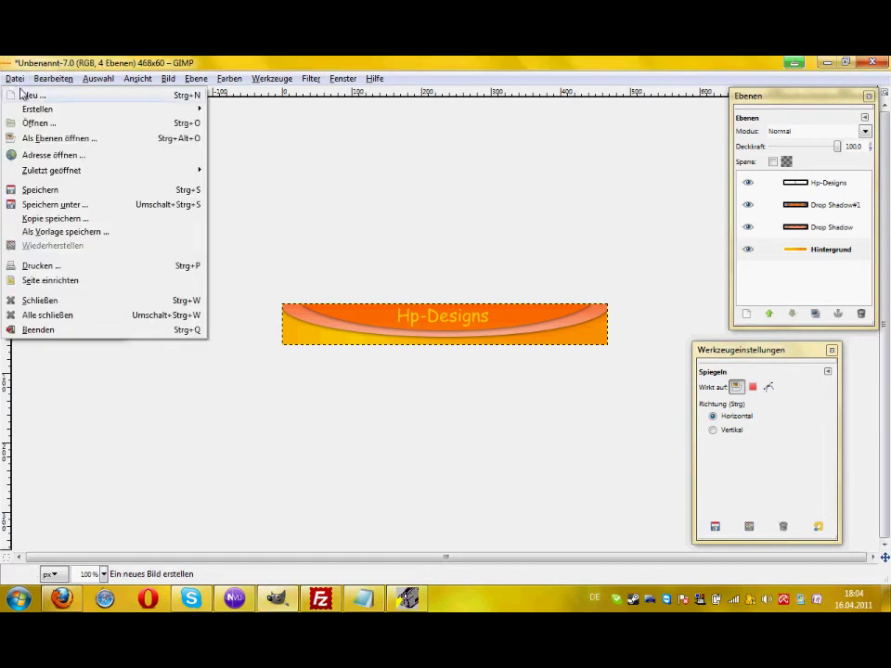
Save as banner.png, overwriting the old file, exporting to PNG with visible layers merged.
left_click(61, 205)
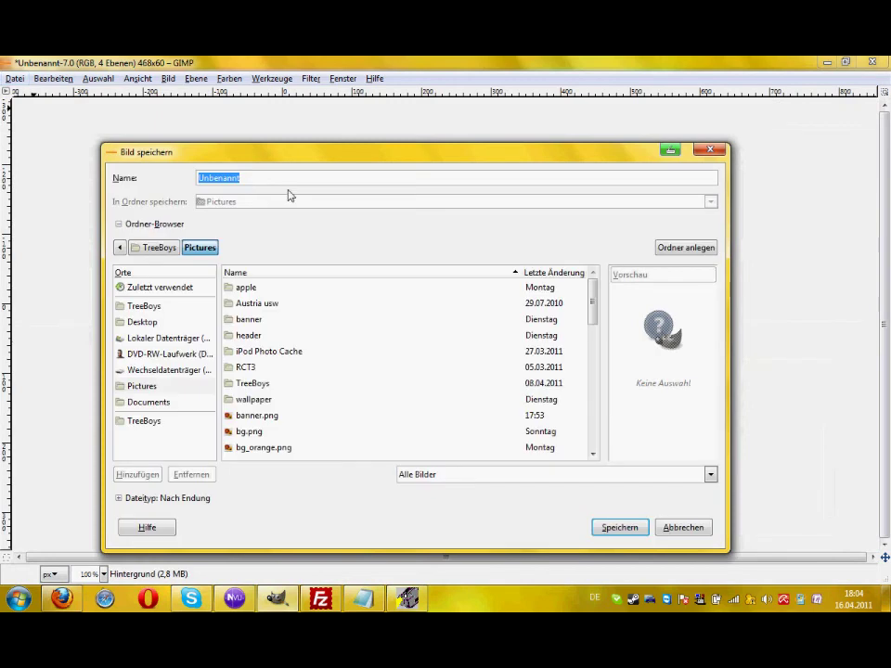
type("banner.png")
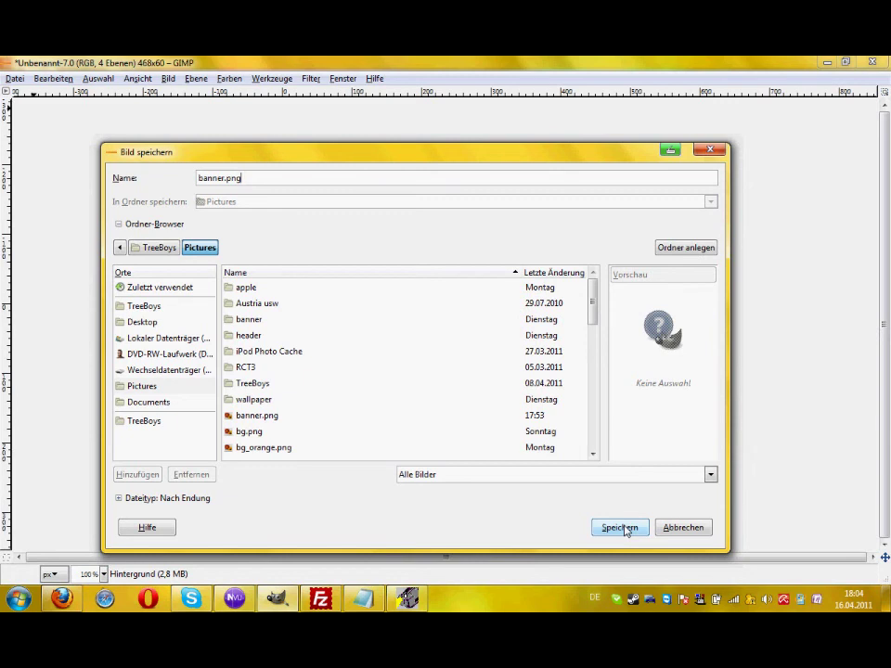
left_click(623, 528)
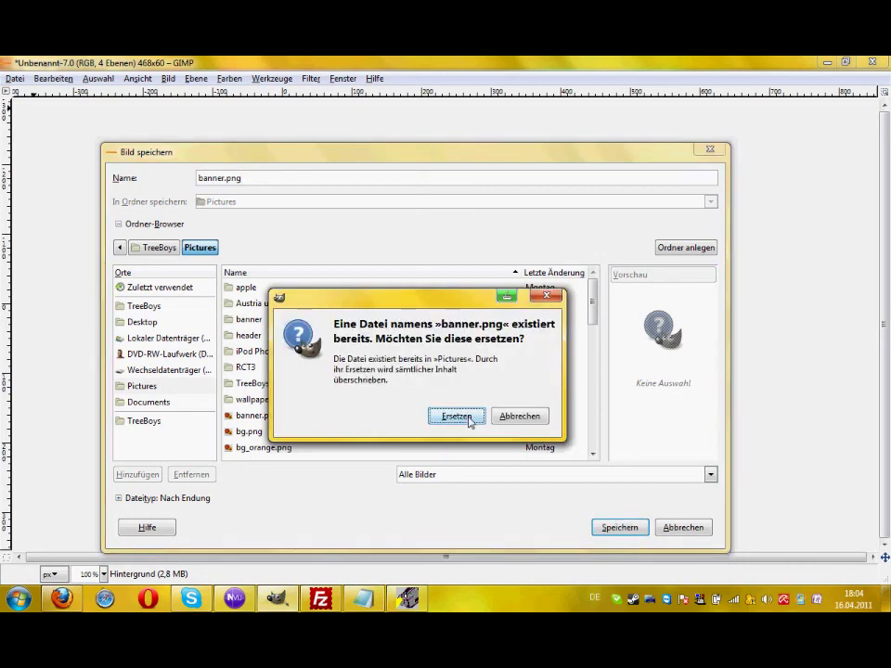
left_click(470, 417)
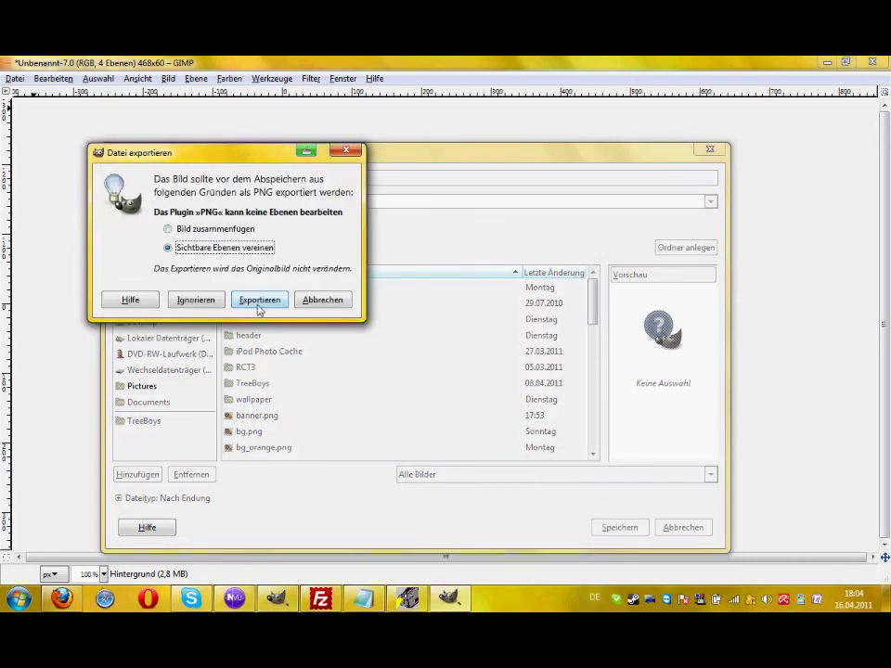
left_click(259, 309)
left_click(250, 412)
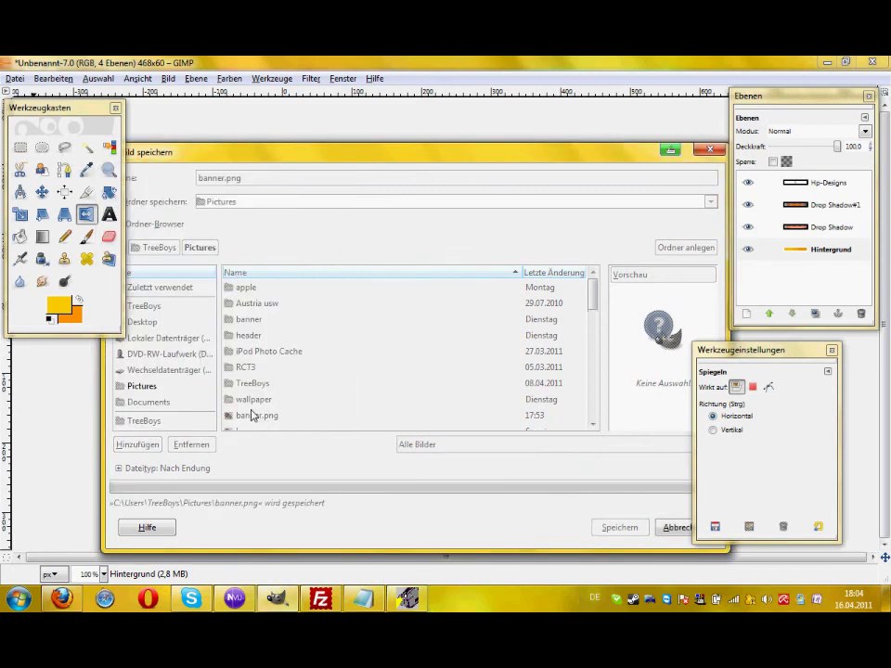